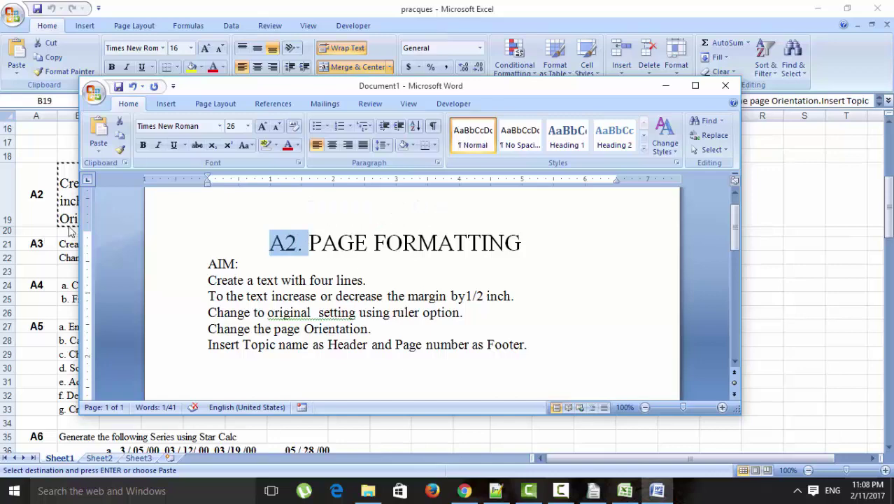
- Switch to the pracques workbook in Excel and read the A2 exercise text in row 19
{"action": "key", "text": "alt+Tab"}
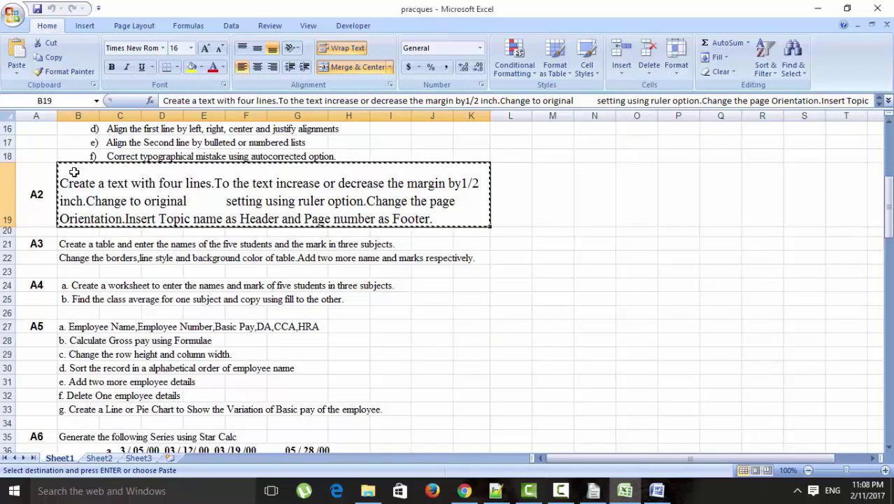
{"action": "left_click", "coordinate": [28, 183]}
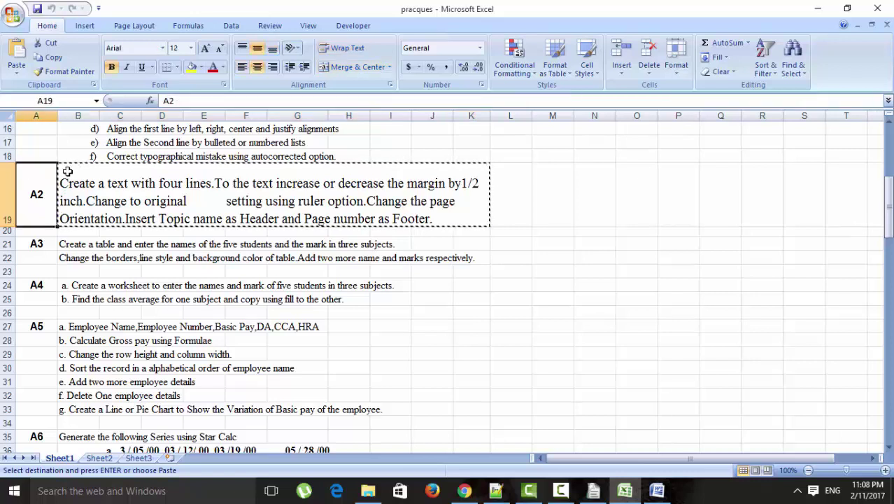
{"action": "left_click", "coordinate": [68, 184]}
{"action": "left_click", "coordinate": [90, 202]}
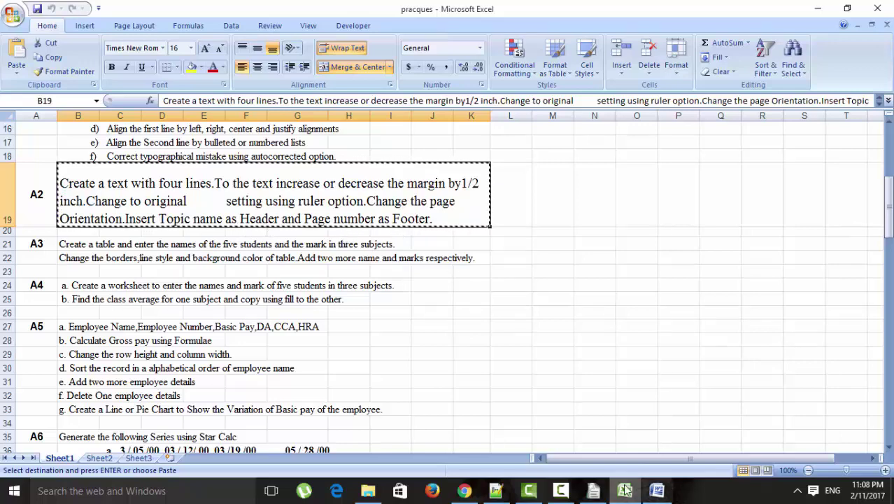
- Switch to the Word document and review the five aim lines under the A2 PAGE FORMATTING heading
{"action": "left_click", "coordinate": [593, 494]}
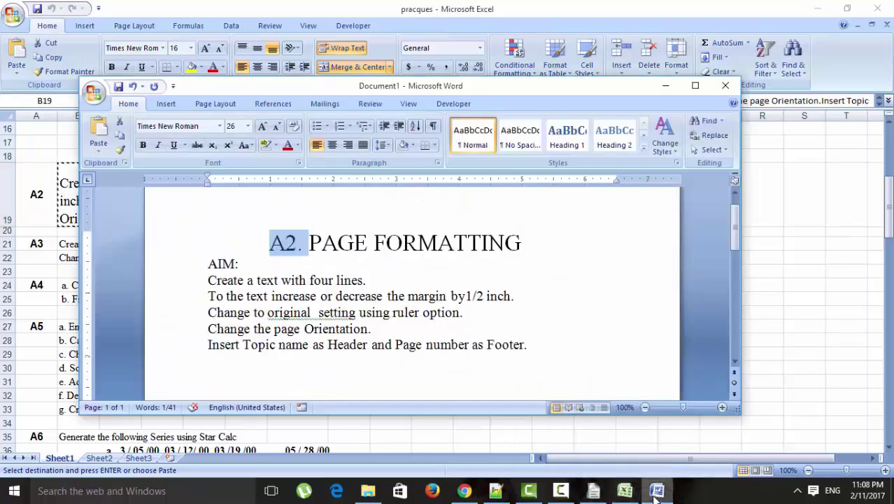
{"action": "left_click", "coordinate": [321, 337]}
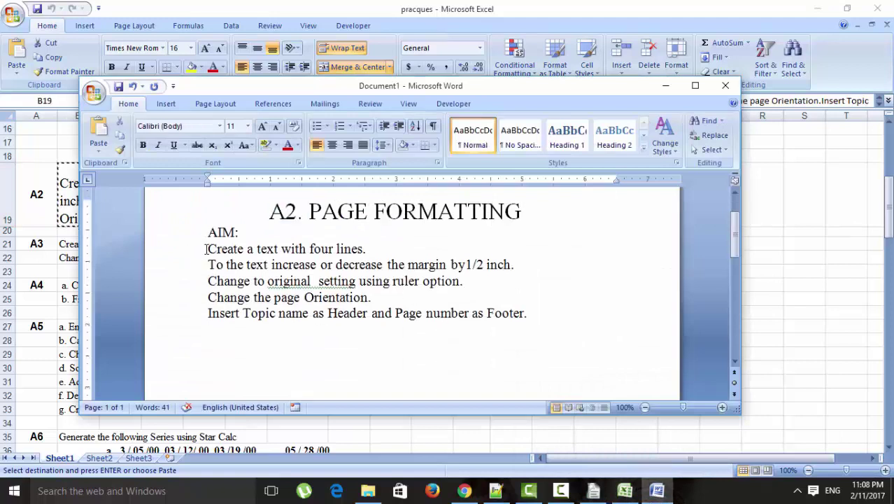
{"action": "left_click_drag", "start_coordinate": [208, 249], "coordinate": [355, 249]}
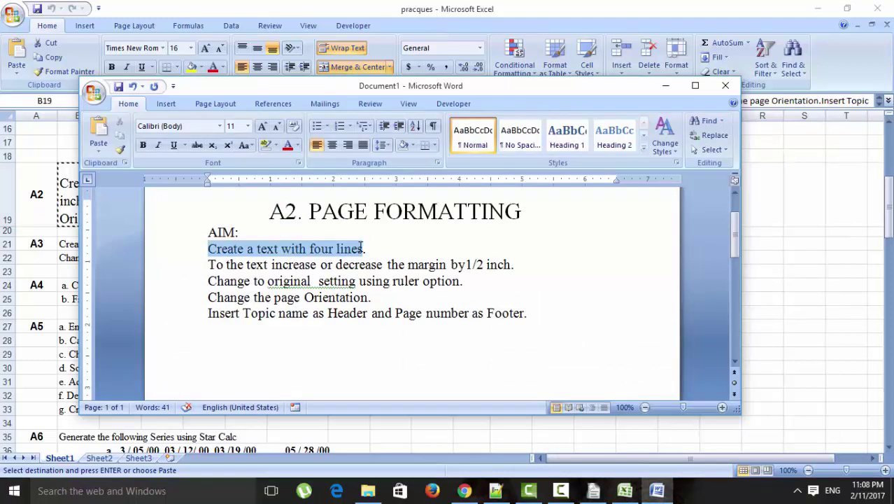
{"action": "left_click_drag", "start_coordinate": [364, 248], "coordinate": [363, 248]}
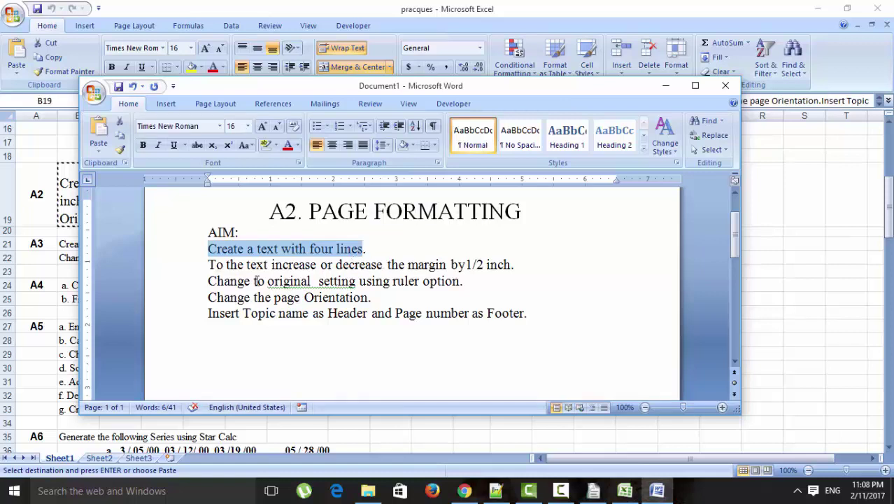
{"action": "left_click", "coordinate": [208, 264]}
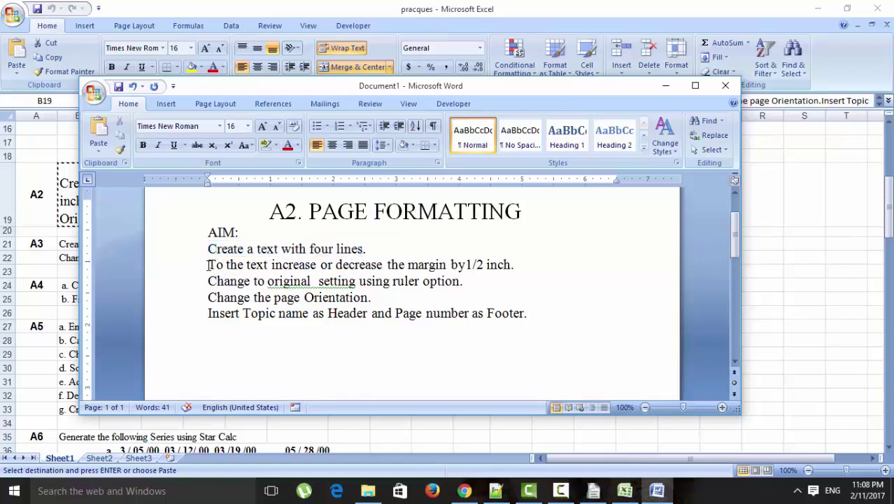
{"action": "left_click_drag", "start_coordinate": [208, 264], "coordinate": [509, 265]}
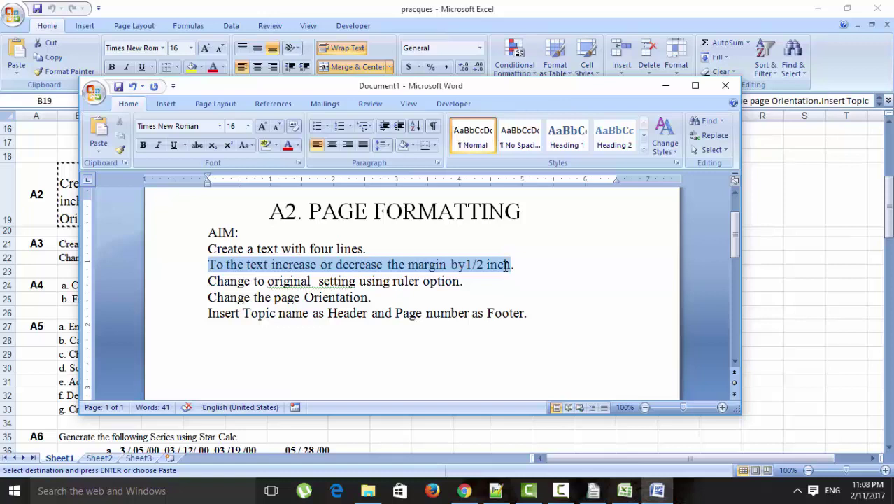
{"action": "left_click", "coordinate": [221, 294]}
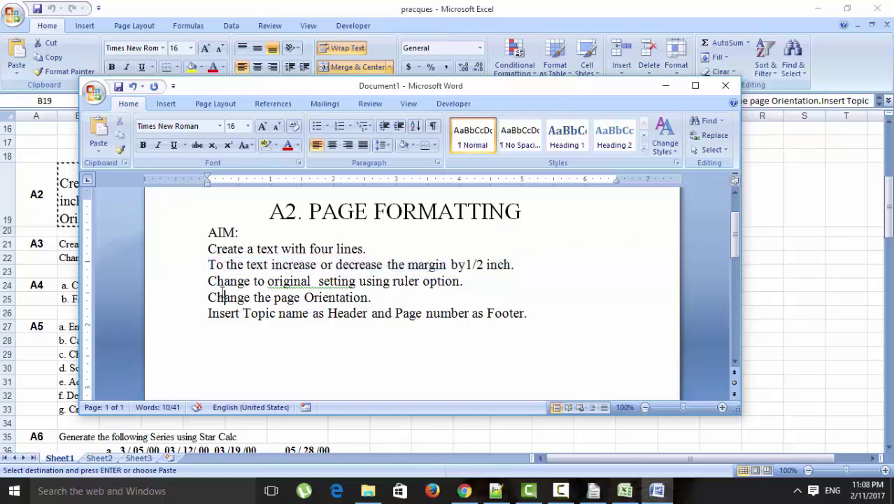
{"action": "left_click", "coordinate": [360, 281]}
{"action": "key", "text": "shift+End"}
{"action": "mouse_move", "coordinate": [364, 281]}
{"action": "left_mouse_down"}
{"action": "mouse_move", "coordinate": [226, 280]}
{"action": "mouse_move", "coordinate": [259, 297]}
{"action": "mouse_move", "coordinate": [352, 294]}
{"action": "left_mouse_up"}
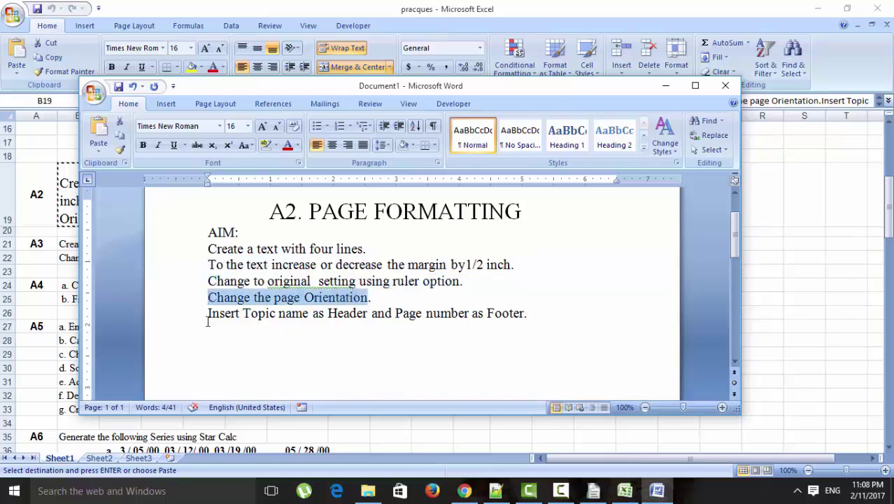
{"action": "left_click_drag", "start_coordinate": [207, 313], "coordinate": [524, 314]}
{"action": "left_click", "coordinate": [599, 262]}
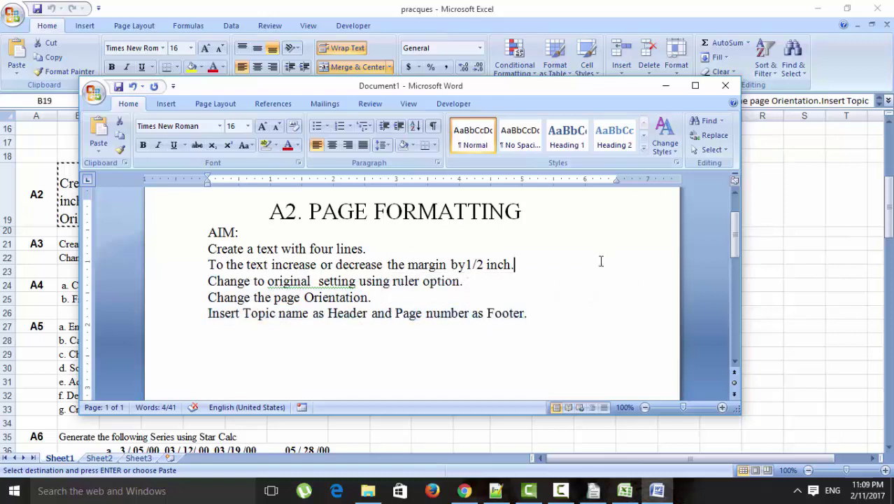
{"action": "left_click", "coordinate": [194, 256]}
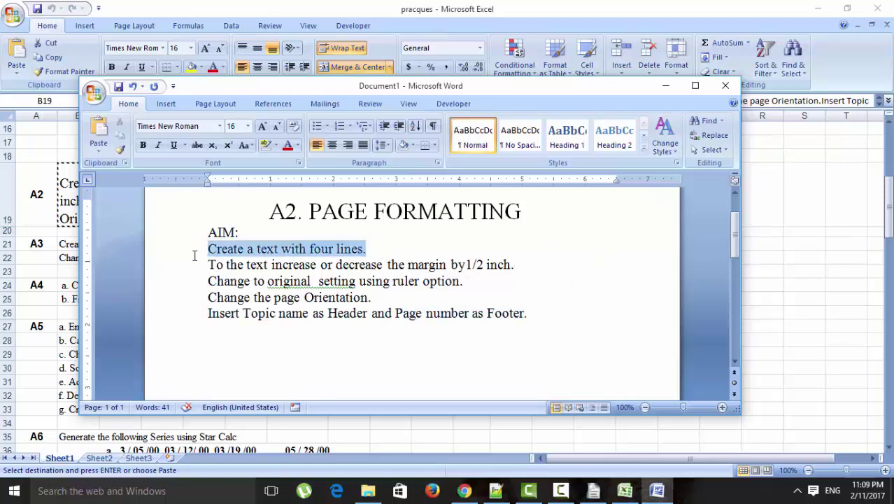
- Switch to StarOffice Writer and enter four lines in capitals, each a student's name followed by a mark: 50, 60, 100 and 95
{"action": "left_click", "coordinate": [598, 493]}
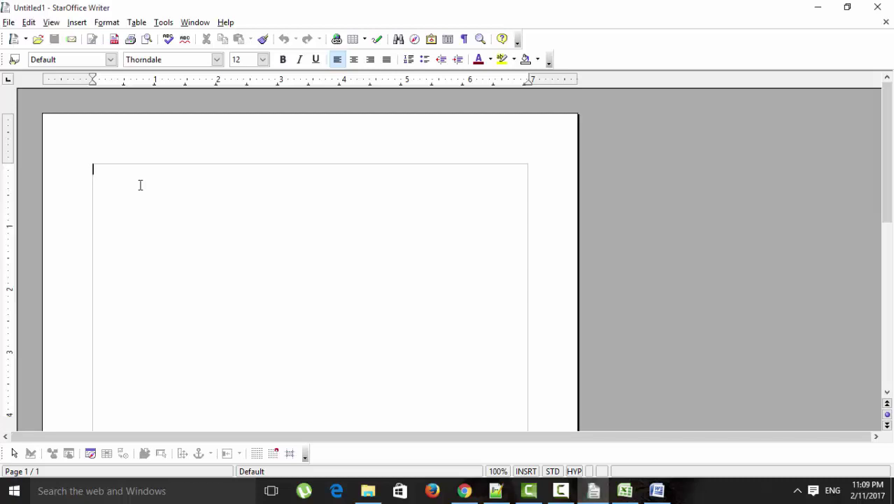
{"action": "type", "text": "rav"}
{"action": "type", "text": "RA"}
{"action": "type", "text": "AJ 60 "}
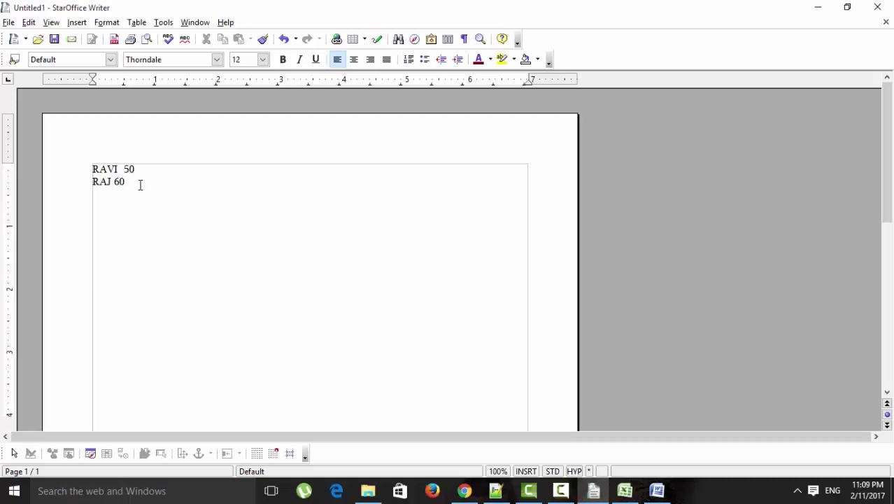
{"action": "type", "text": "KAMA"}
{"action": "type", "text": "L 100 "}
{"action": "type", "text": "MANI 95"}
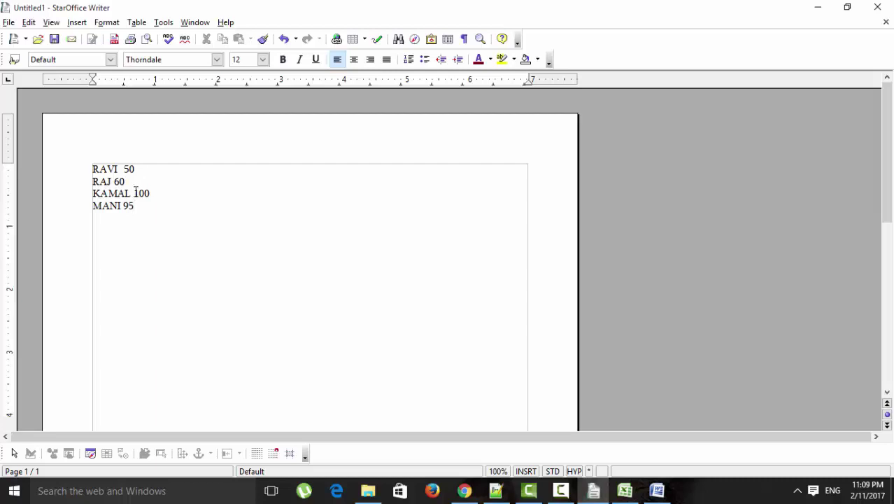
- Insert tabs between the name and mark on all four lines to align the marks in a column at about 2 inches
{"action": "left_click_drag", "start_coordinate": [143, 212], "coordinate": [89, 170]}
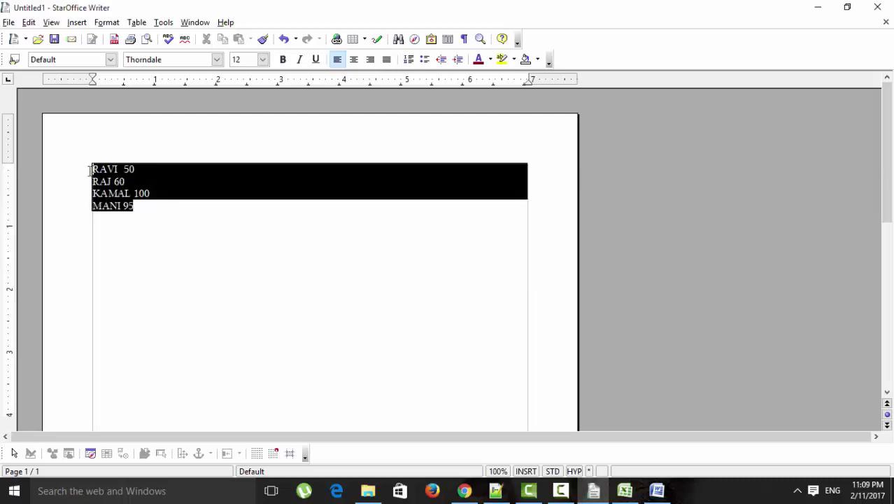
{"action": "left_click", "coordinate": [115, 169]}
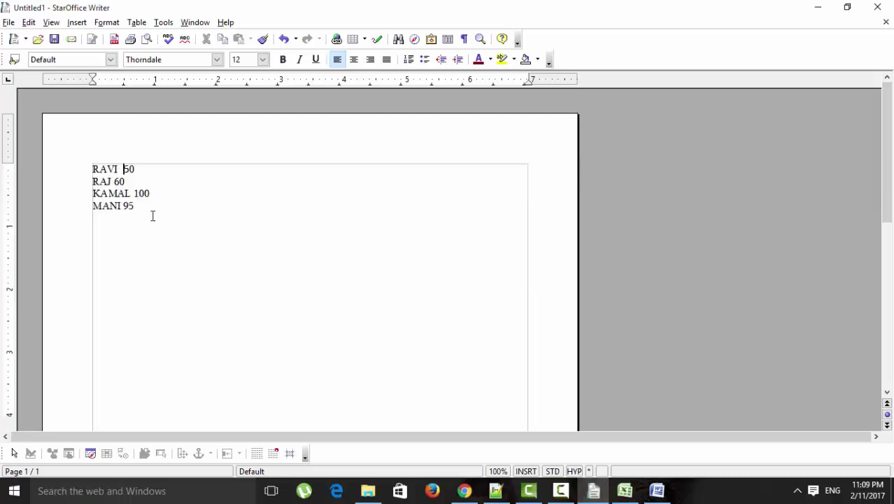
{"action": "key", "text": "Tab"}
{"action": "key", "text": "Tab"}
{"action": "key", "text": "Tab"}
{"action": "left_click", "coordinate": [110, 181]}
{"action": "key", "text": "Tab"}
{"action": "key", "text": "Tab"}
{"action": "key", "text": "Tab"}
{"action": "key", "text": "Tab"}
{"action": "left_click", "coordinate": [130, 193]}
{"action": "key", "text": "Tab"}
{"action": "key", "text": "Tab"}
{"action": "key", "text": "Tab"}
{"action": "left_click", "coordinate": [122, 206]}
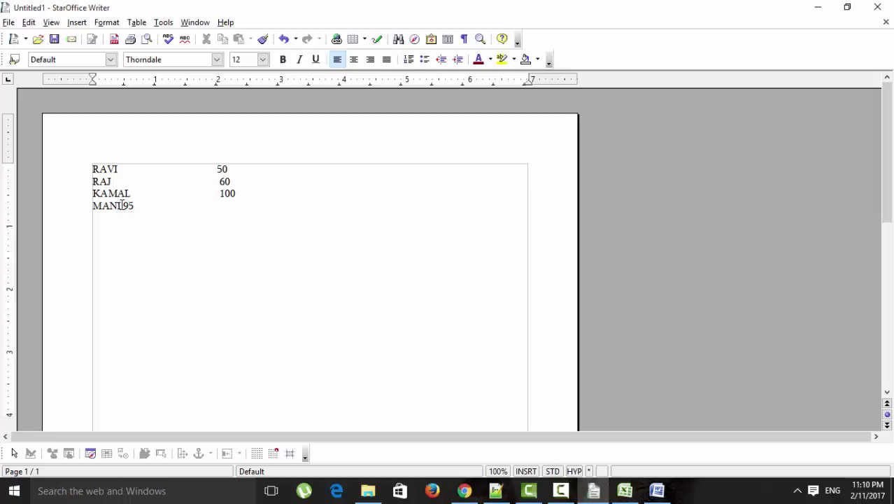
{"action": "key", "text": "Tab"}
{"action": "key", "text": "Tab"}
{"action": "key", "text": "Tab"}
{"action": "key", "text": "Tab"}
{"action": "key", "text": "BackSpace"}
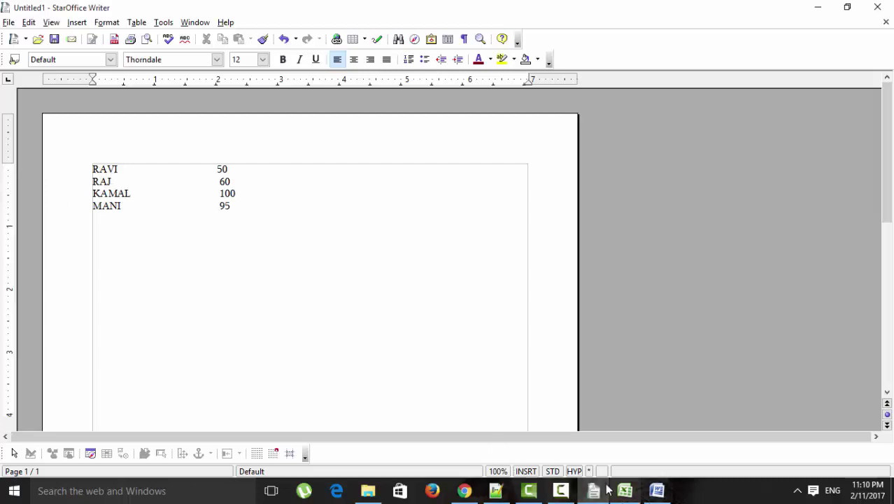
- Switch to the Word document and highlight the aim line "Create a text with four lines." in yellow
{"action": "left_click", "coordinate": [657, 490]}
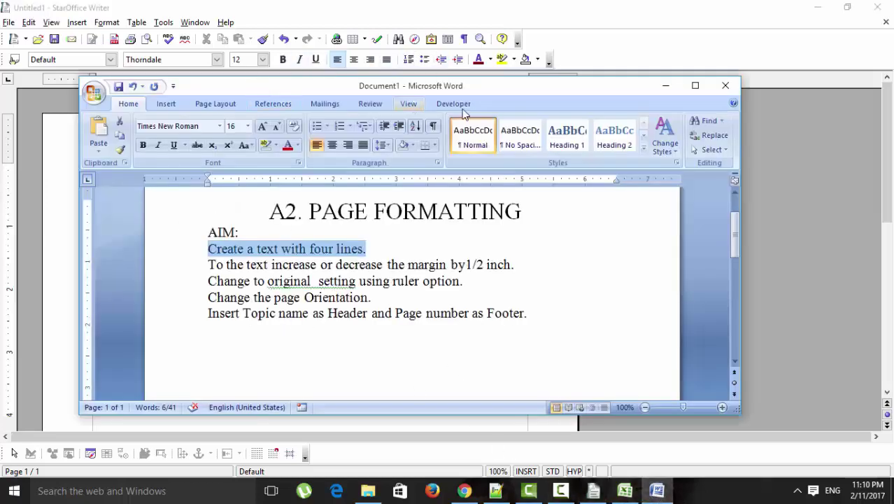
{"action": "left_click", "coordinate": [396, 249]}
{"action": "triple_click", "coordinate": [325, 249]}
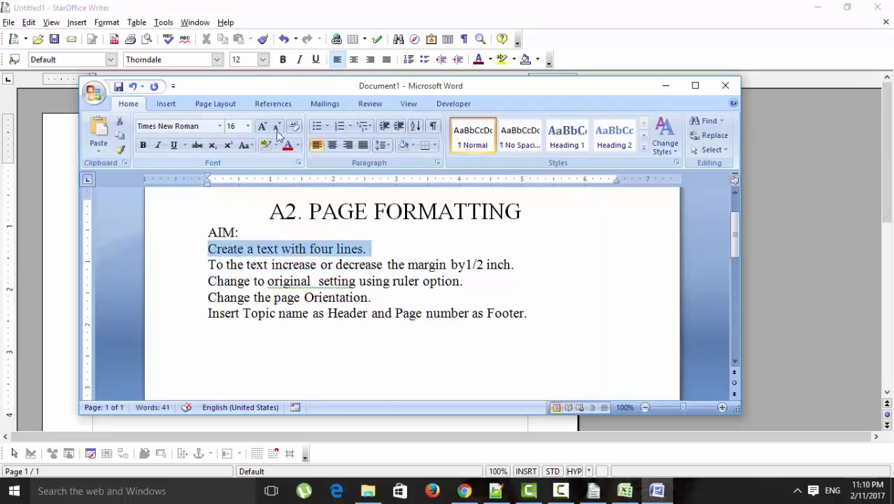
{"action": "left_click", "coordinate": [275, 145]}
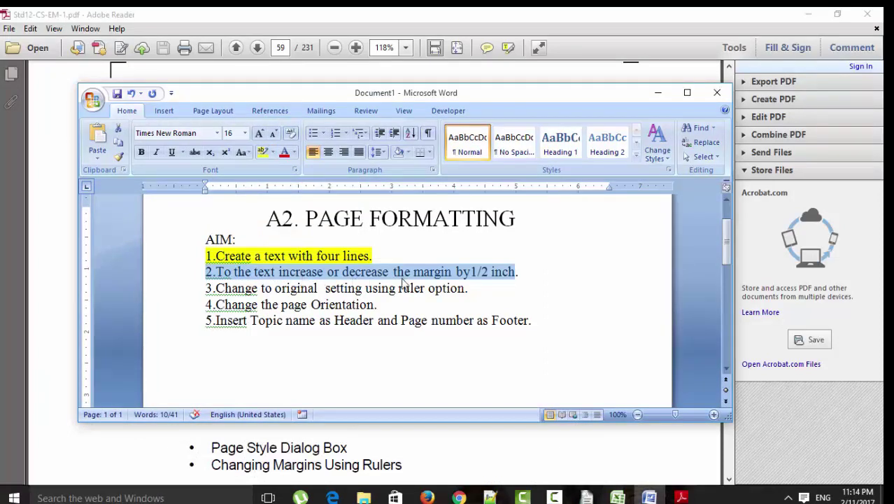
- Minimise Word and read the default margin sizes in section 5.1, Changing the Margin, of the Std12-CS-EM-1.pdf textbook
{"action": "left_click", "coordinate": [656, 93]}
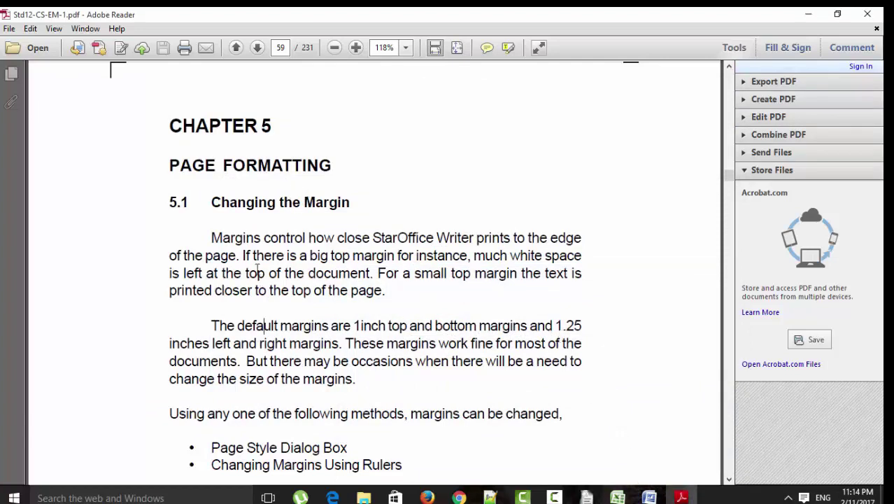
{"action": "left_click_drag", "start_coordinate": [169, 121], "coordinate": [282, 122]}
{"action": "left_click", "coordinate": [277, 342]}
{"action": "left_click_drag", "start_coordinate": [211, 325], "coordinate": [474, 326]}
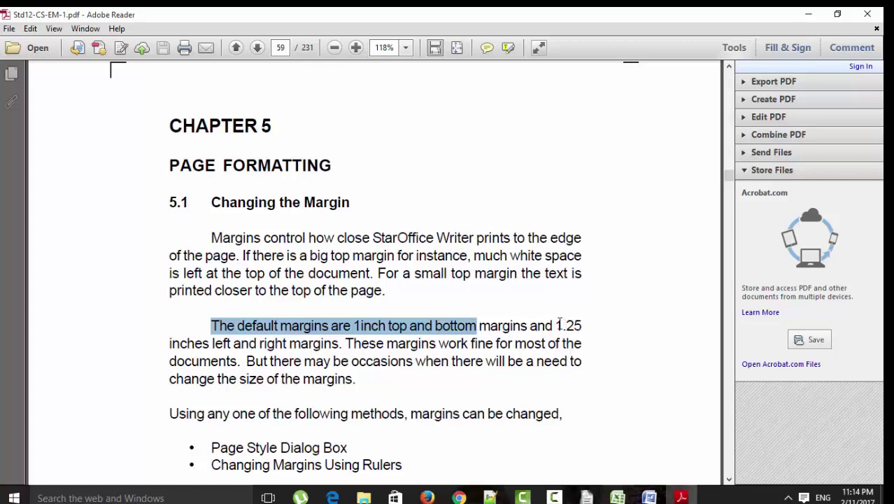
{"action": "left_click_drag", "start_coordinate": [557, 325], "coordinate": [341, 343]}
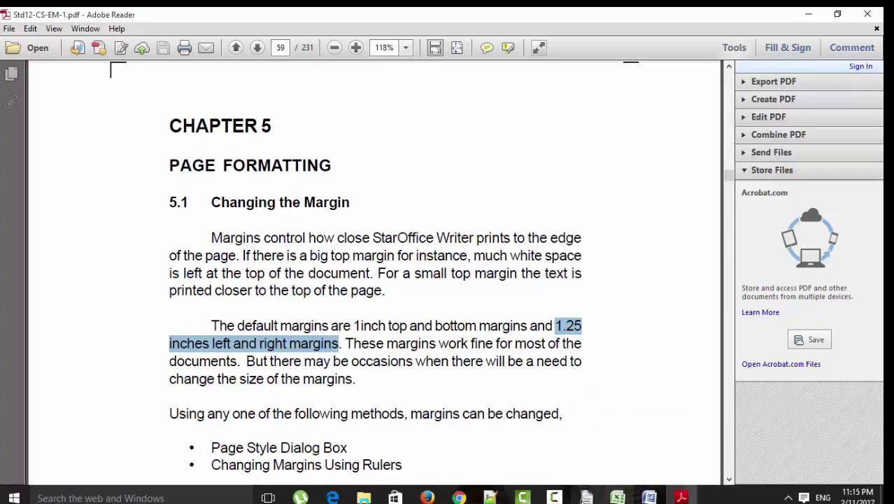
- Switch to StarOffice Writer and set the left margin of the default page style to 1.75 inches
{"action": "left_click", "coordinate": [587, 498]}
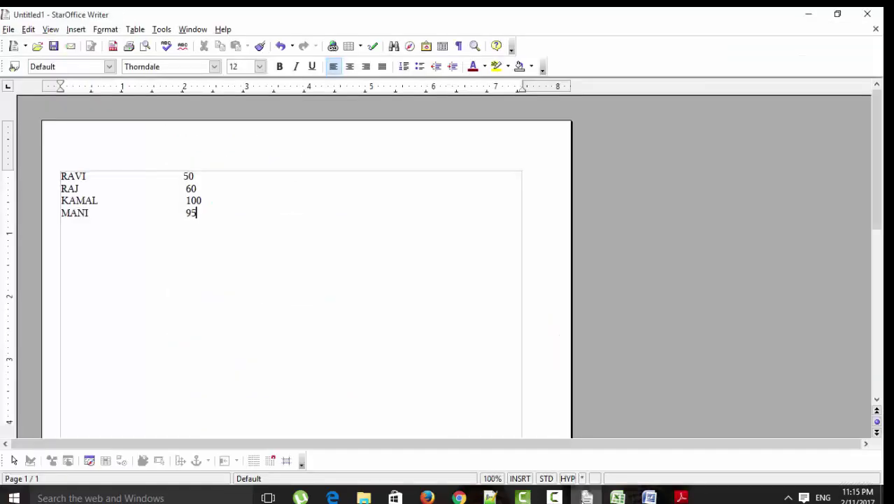
{"action": "left_click", "coordinate": [108, 31]}
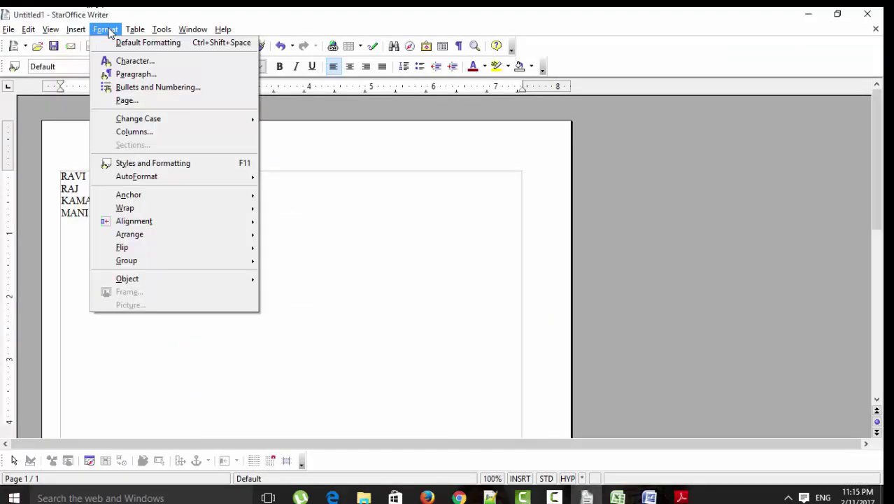
{"action": "left_click", "coordinate": [127, 98]}
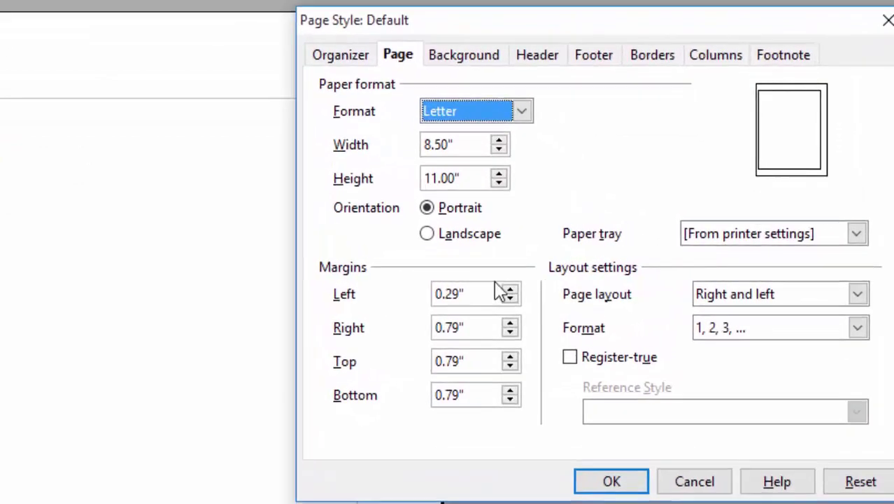
{"action": "left_click", "coordinate": [507, 291]}
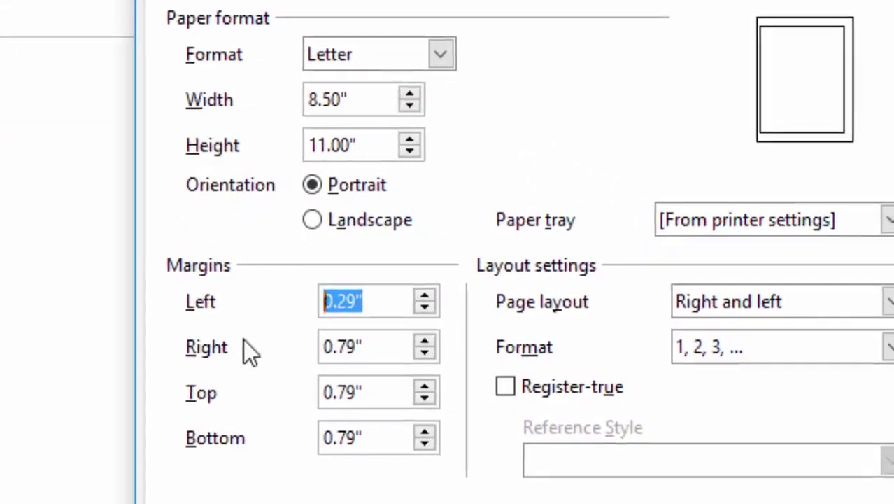
{"action": "double_click", "coordinate": [407, 424]}
{"action": "double_click", "coordinate": [392, 395]}
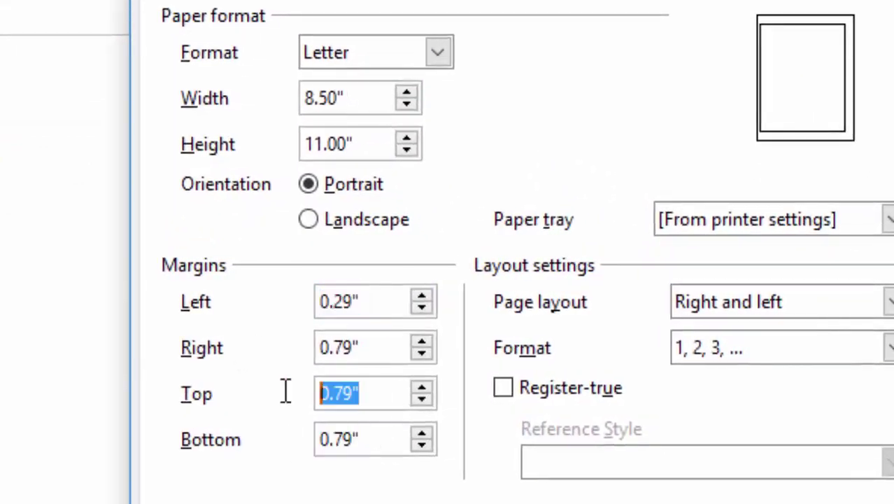
{"action": "double_click", "coordinate": [377, 346]}
{"action": "double_click", "coordinate": [384, 394]}
{"action": "double_click", "coordinate": [373, 438]}
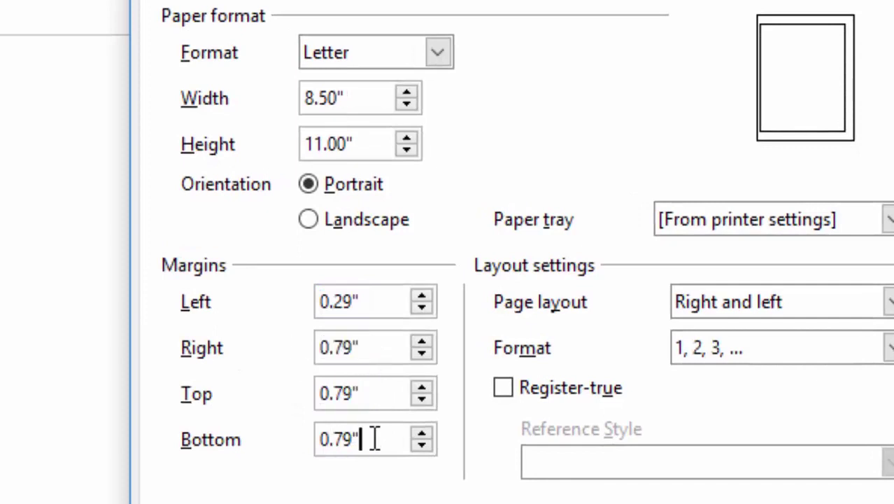
{"action": "double_click", "coordinate": [381, 294]}
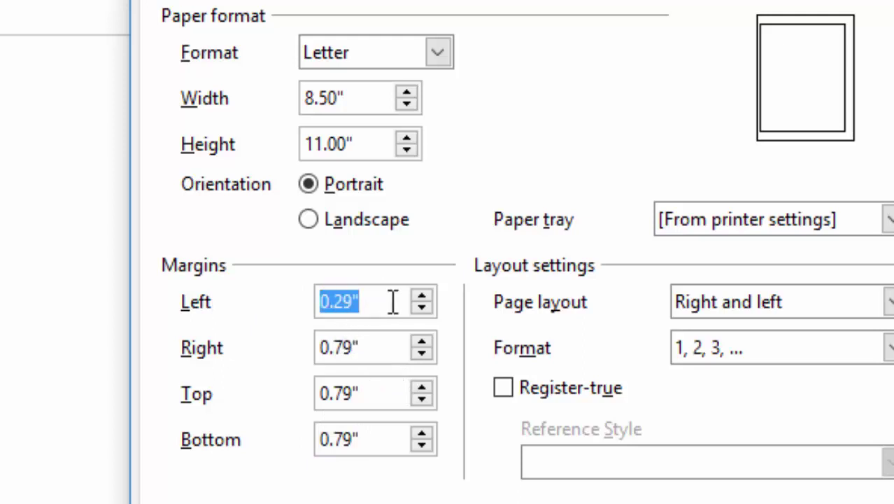
{"action": "type", "text": "1.75"}
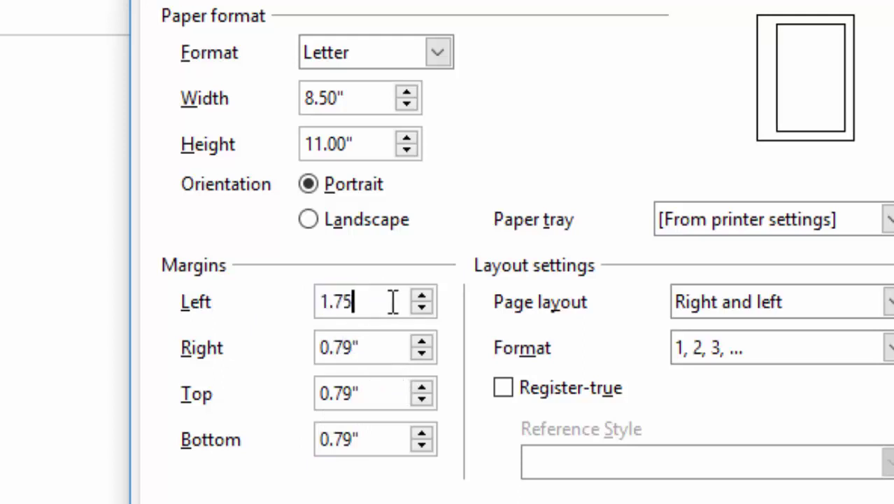
- Set the right margin of the default page style to 1.75 inches and apply the page settings
{"action": "left_click_drag", "start_coordinate": [385, 347], "coordinate": [163, 353]}
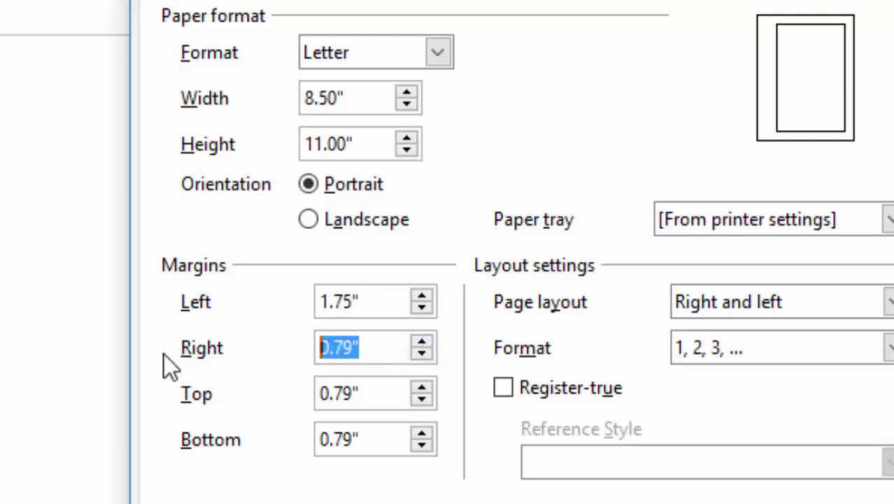
{"action": "type", "text": "1.7"}
{"action": "type", "text": "5"}
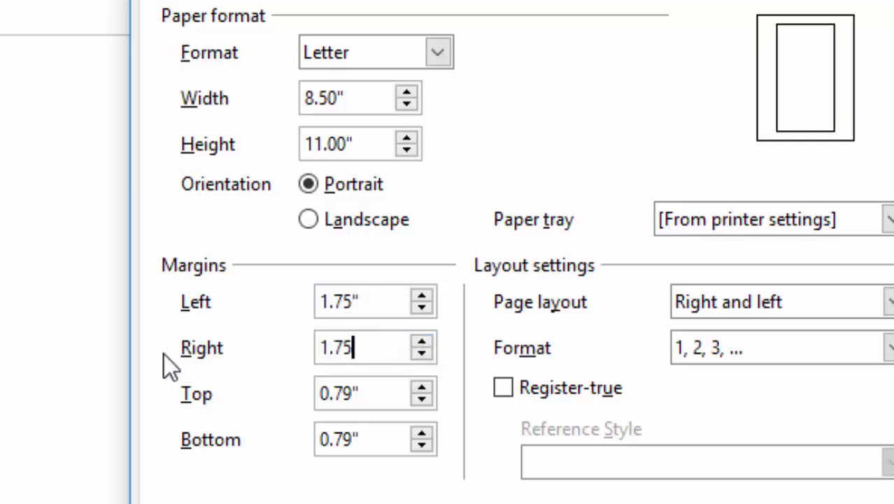
{"action": "key", "text": "Return"}
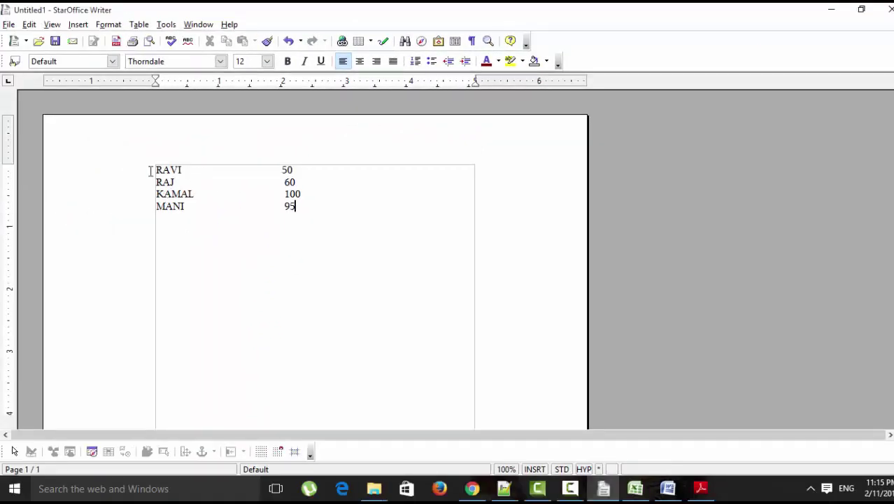
- Switch to the Word document, highlight aim line 2 about changing the margin by 1/2 inch in yellow, and return to StarOffice Writer
{"action": "key", "text": "alt+Tab"}
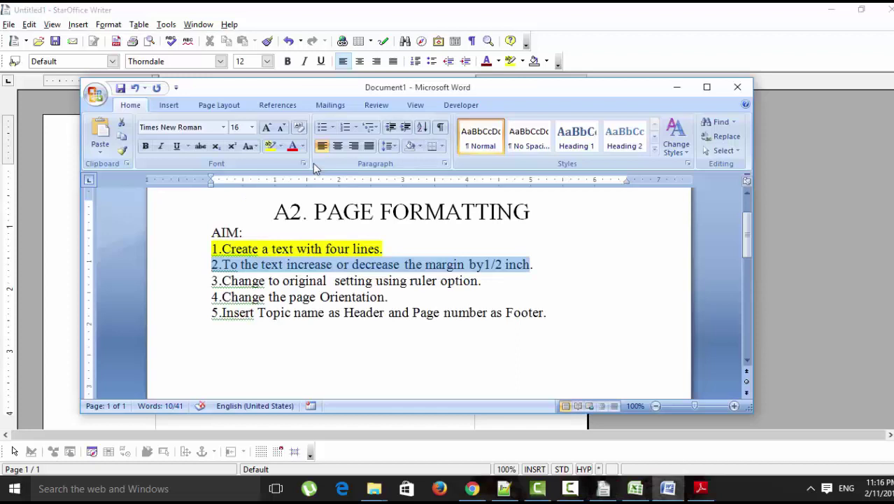
{"action": "left_click", "coordinate": [267, 148]}
{"action": "left_click_drag", "start_coordinate": [207, 281], "coordinate": [480, 283]}
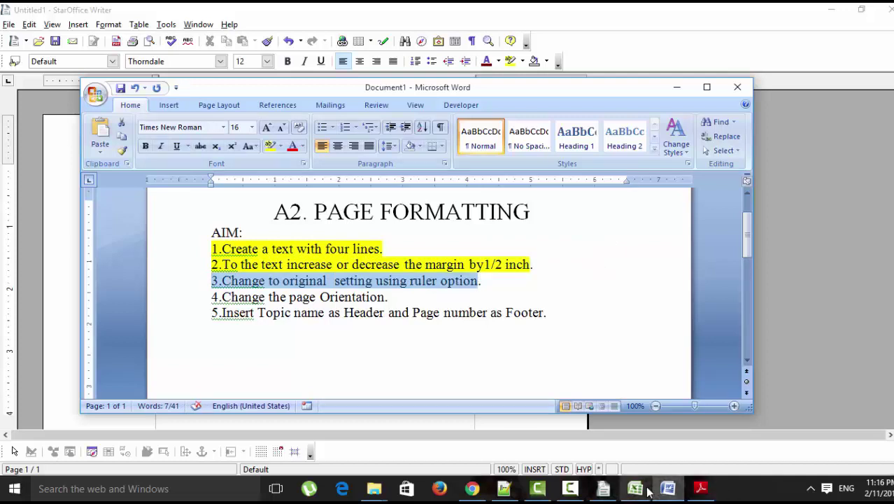
{"action": "left_click", "coordinate": [606, 489]}
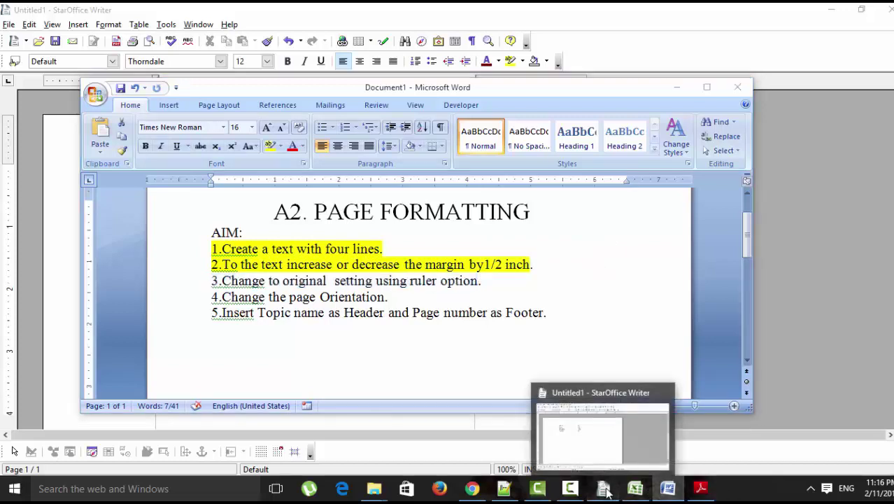
{"action": "left_click", "coordinate": [606, 491]}
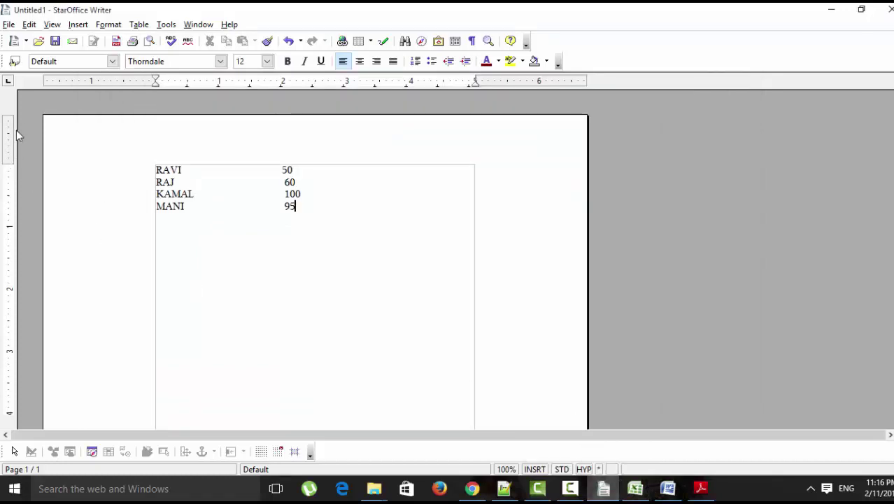
- Hide the document rulers and show them again
{"action": "left_click", "coordinate": [51, 23]}
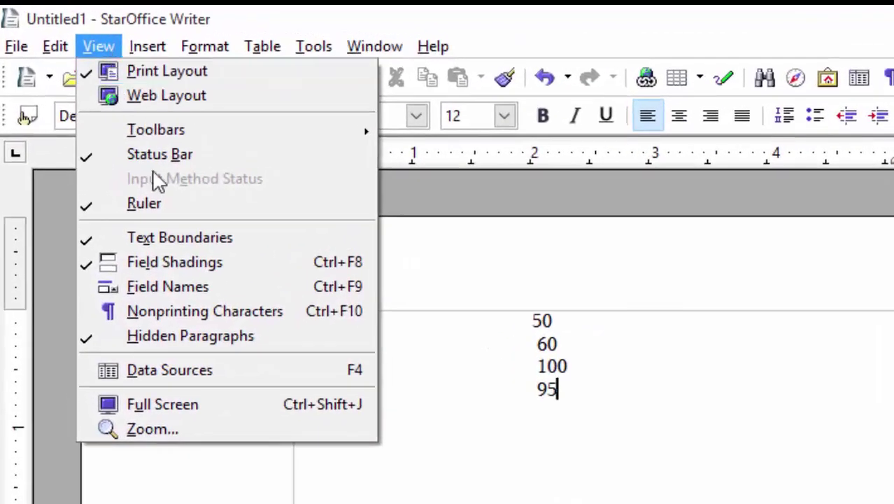
{"action": "left_click", "coordinate": [117, 204]}
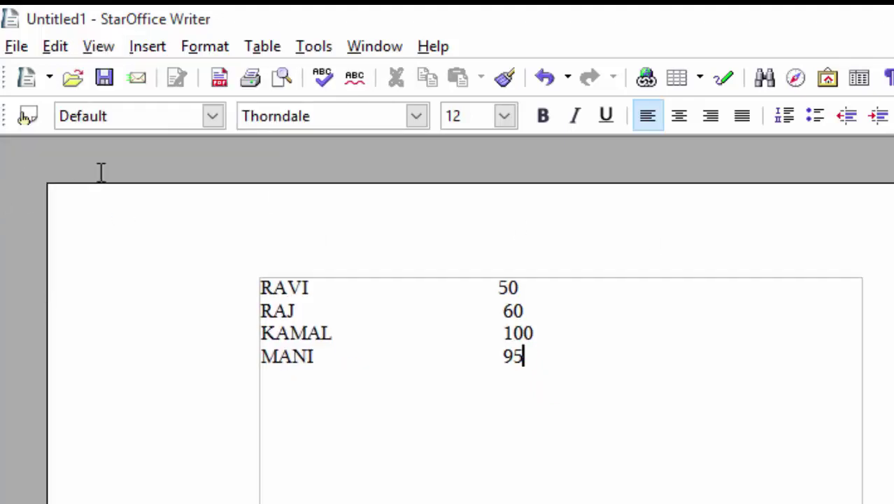
{"action": "left_click", "coordinate": [97, 50]}
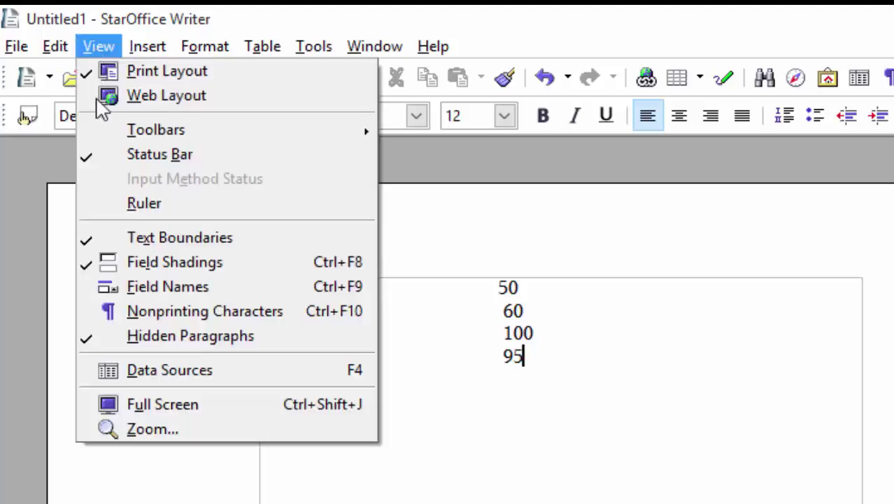
{"action": "left_click", "coordinate": [111, 208]}
{"action": "left_click", "coordinate": [99, 46]}
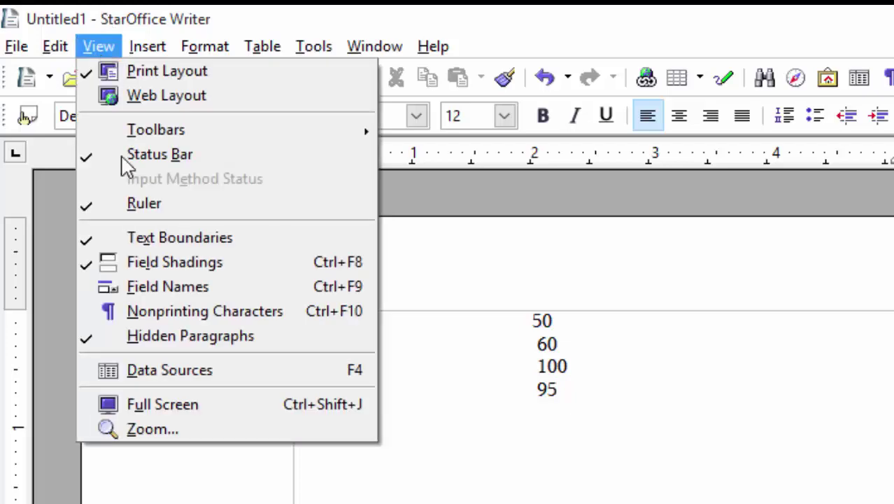
{"action": "left_click", "coordinate": [422, 196]}
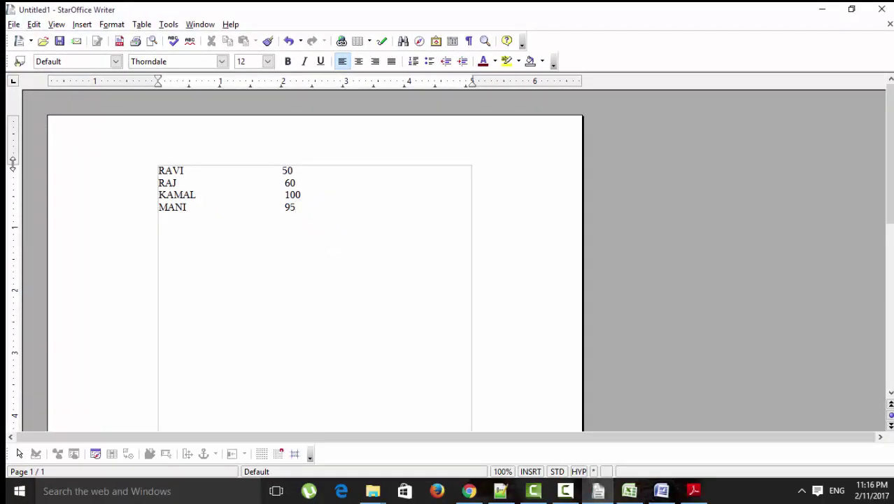
- Adjust the page margins with the rulers to about 0.36 inch top, 0.39 inch bottom and 1.21 inches right
{"action": "left_click_drag", "start_coordinate": [17, 165], "coordinate": [18, 138]}
{"action": "scroll", "coordinate": [30, 340], "scroll_direction": "down", "scroll_amount": 10}
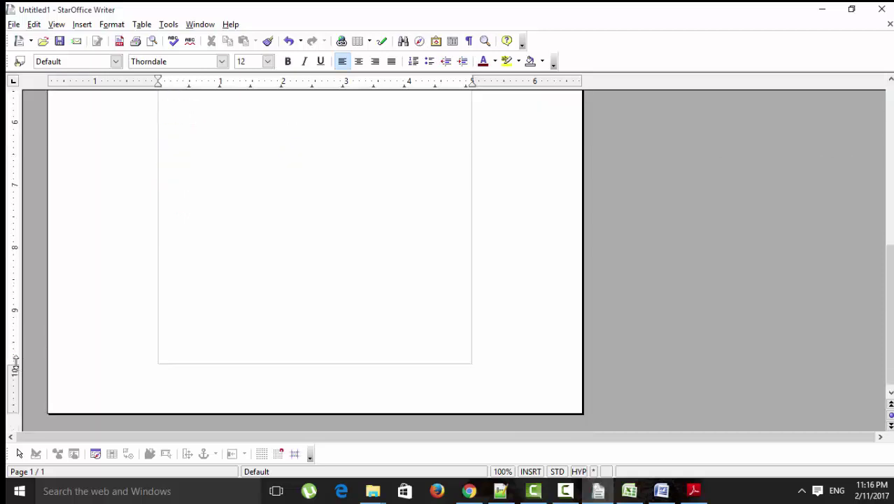
{"action": "left_click_drag", "start_coordinate": [16, 364], "coordinate": [15, 388]}
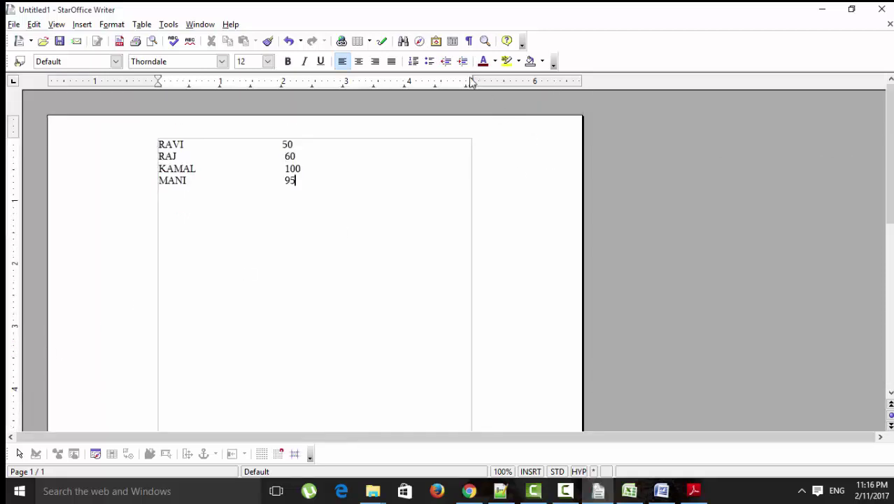
{"action": "mouse_move", "coordinate": [496, 83]}
{"action": "left_mouse_down"}
{"action": "mouse_move", "coordinate": [467, 83]}
{"action": "mouse_move", "coordinate": [527, 90]}
{"action": "left_mouse_up"}
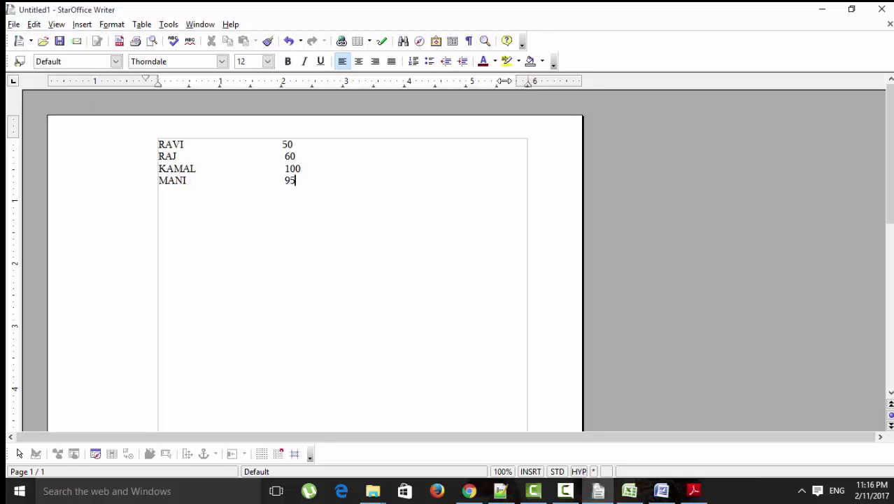
{"action": "mouse_move", "coordinate": [504, 81]}
{"action": "left_mouse_down"}
{"action": "mouse_move", "coordinate": [475, 81]}
{"action": "mouse_move", "coordinate": [506, 81]}
{"action": "left_mouse_up"}
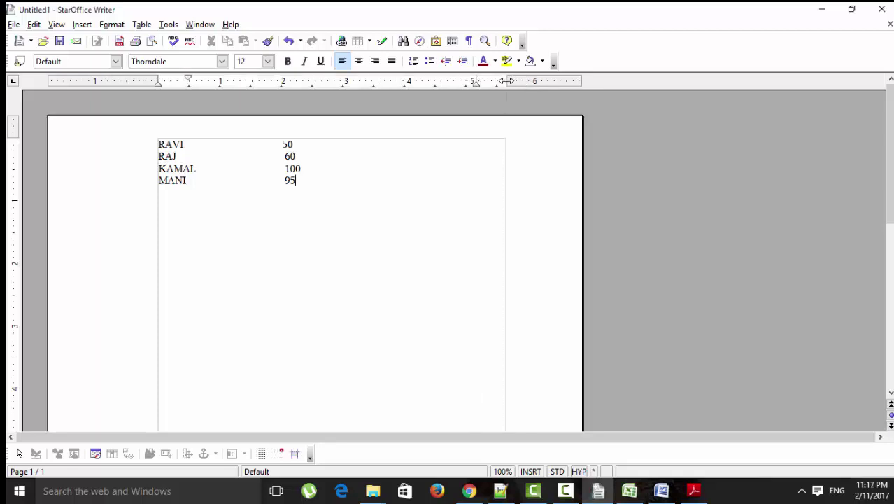
- Switch to the Word document, highlight aim line 3 about the ruler option in yellow, and select aim line 4
{"action": "left_click", "coordinate": [661, 491]}
{"action": "left_click", "coordinate": [248, 282]}
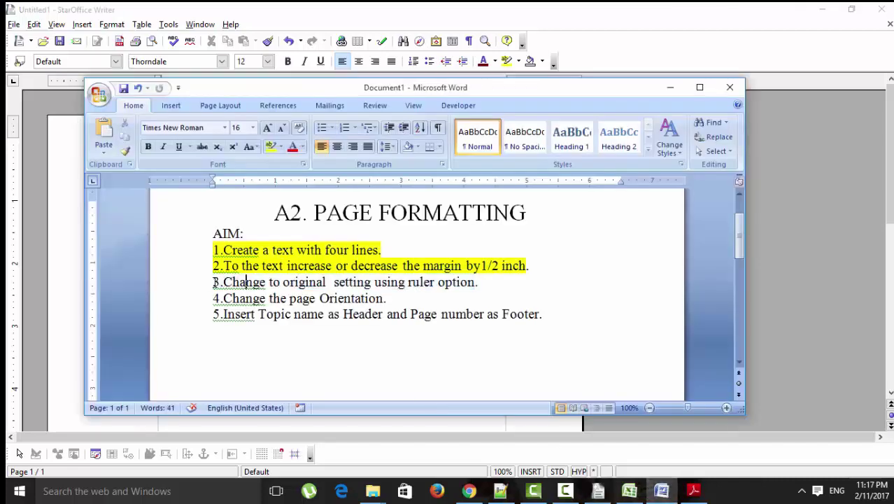
{"action": "left_click_drag", "start_coordinate": [213, 282], "coordinate": [475, 282]}
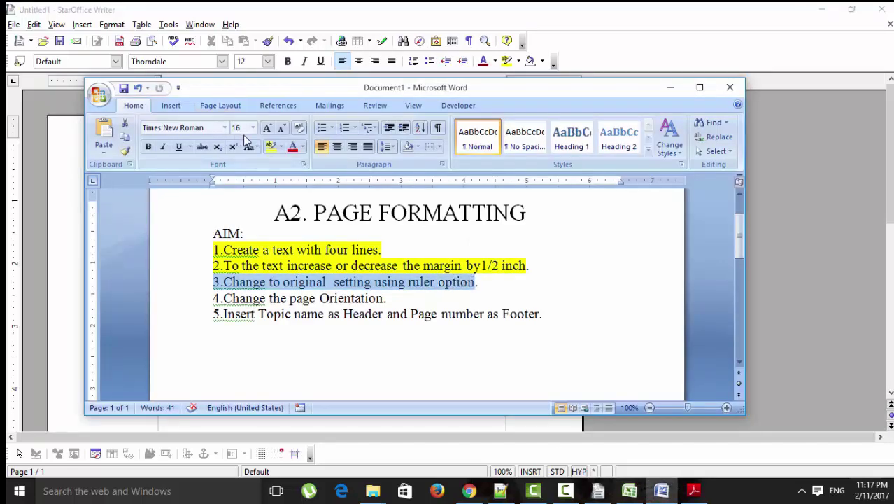
{"action": "left_click", "coordinate": [270, 146]}
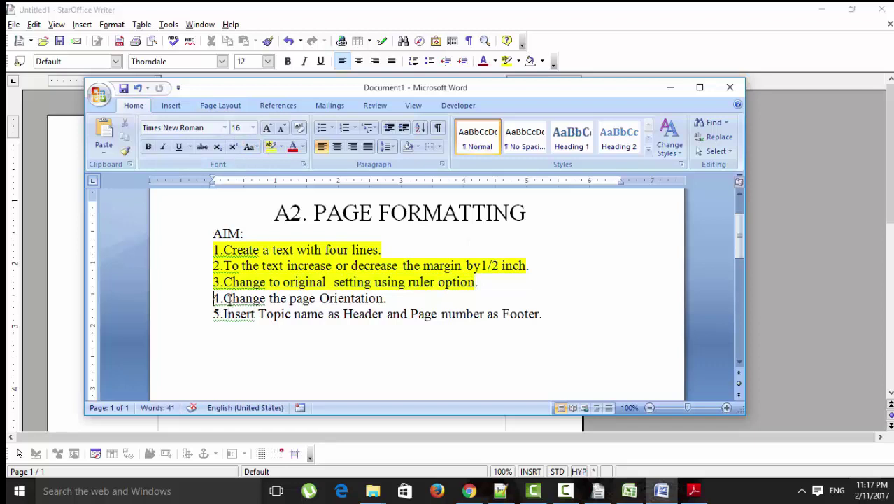
{"action": "left_click_drag", "start_coordinate": [213, 298], "coordinate": [392, 299]}
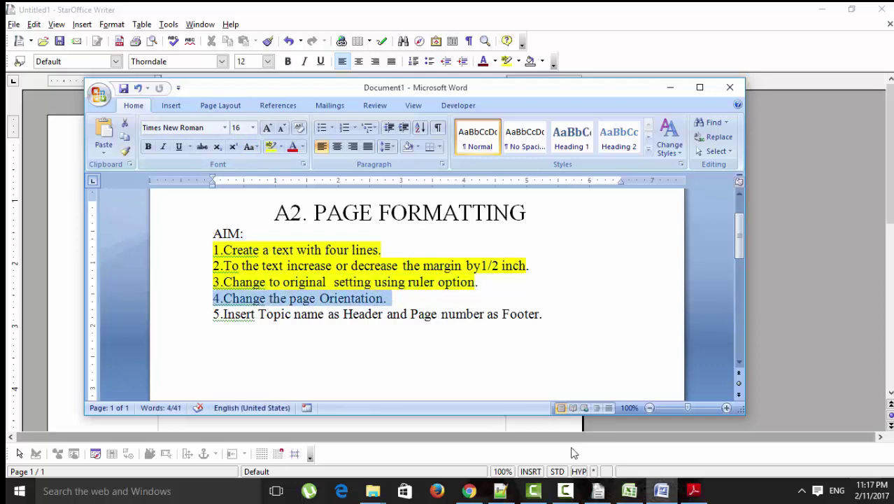
- Switch to StarOffice Writer and change the default page style's orientation to Landscape
{"action": "left_click", "coordinate": [599, 492]}
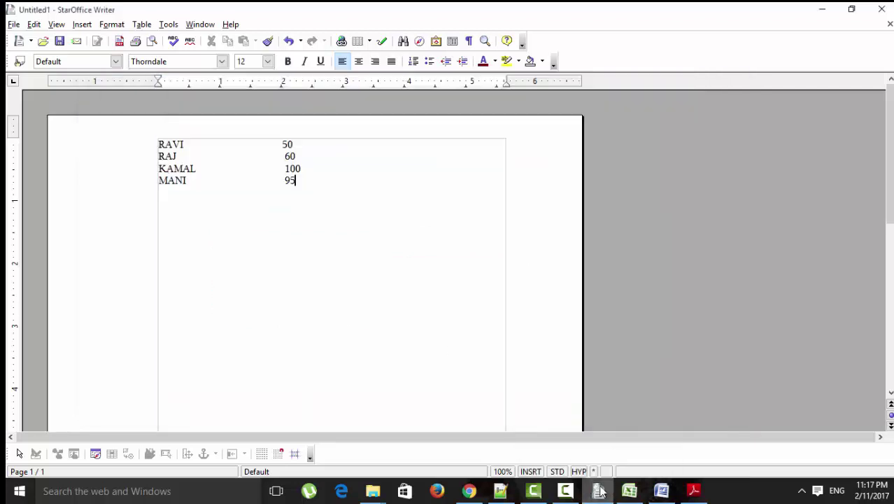
{"action": "scroll", "coordinate": [315, 238], "scroll_direction": "down", "scroll_amount": 10}
{"action": "scroll", "coordinate": [314, 270], "scroll_direction": "up", "scroll_amount": 10}
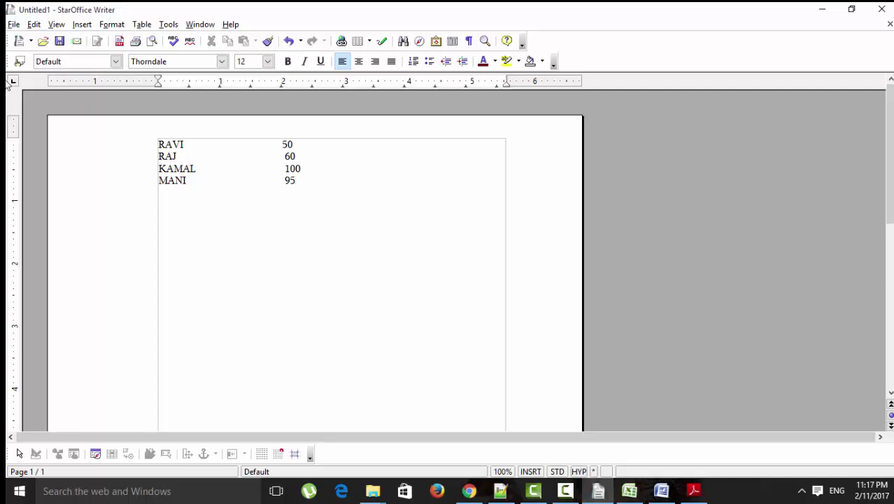
{"action": "left_click", "coordinate": [114, 26]}
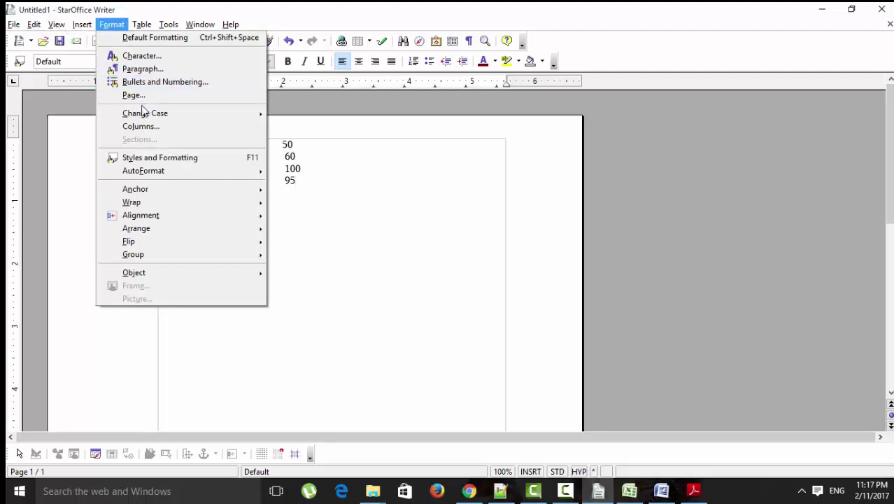
{"action": "left_click", "coordinate": [136, 96]}
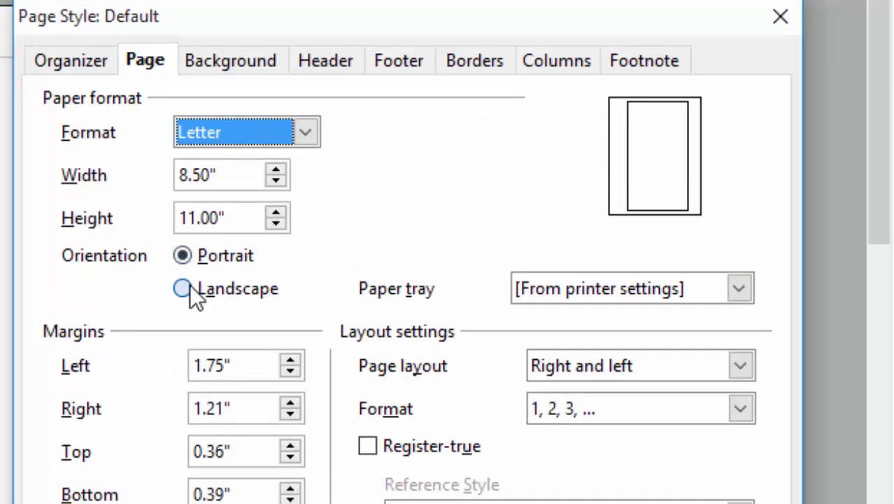
{"action": "left_click", "coordinate": [185, 289]}
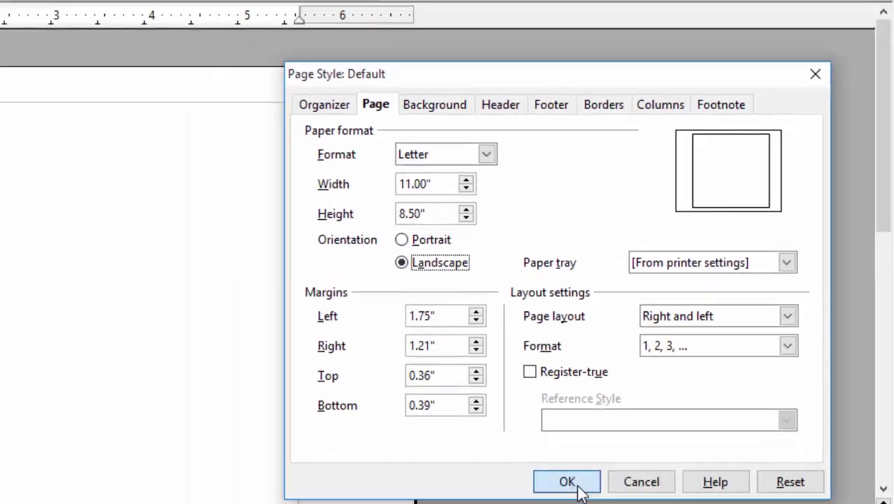
{"action": "left_click", "coordinate": [577, 485]}
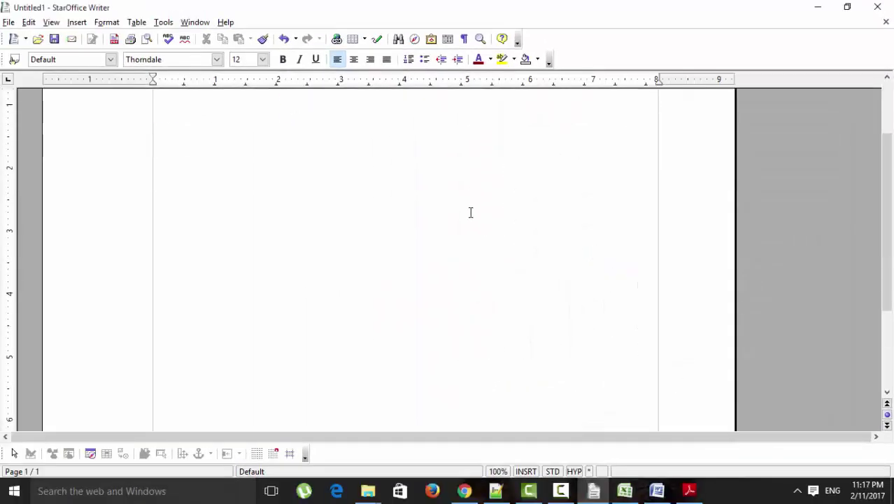
{"action": "scroll", "coordinate": [471, 212], "scroll_direction": "down", "scroll_amount": 5}
{"action": "scroll", "coordinate": [476, 230], "scroll_direction": "up", "scroll_amount": 8}
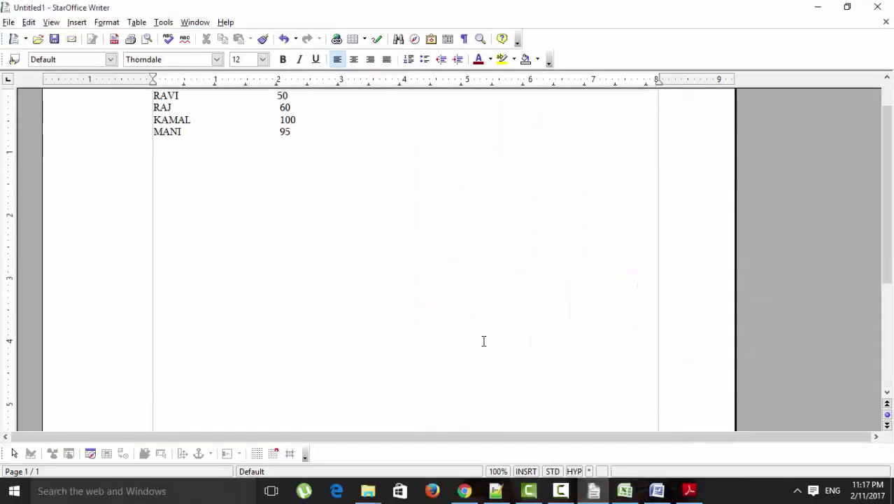
- Switch to the Word document and highlight the aim line "4.Change the page Orientation." in yellow
{"action": "left_click", "coordinate": [656, 490]}
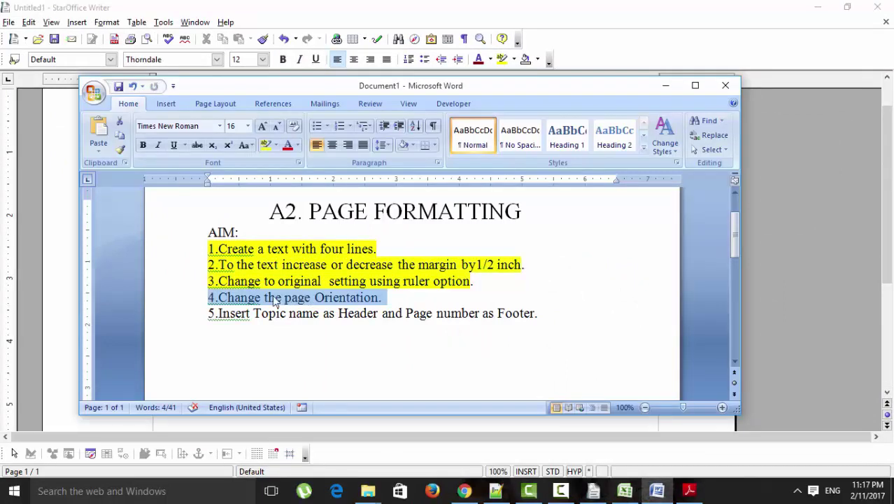
{"action": "left_click", "coordinate": [384, 297]}
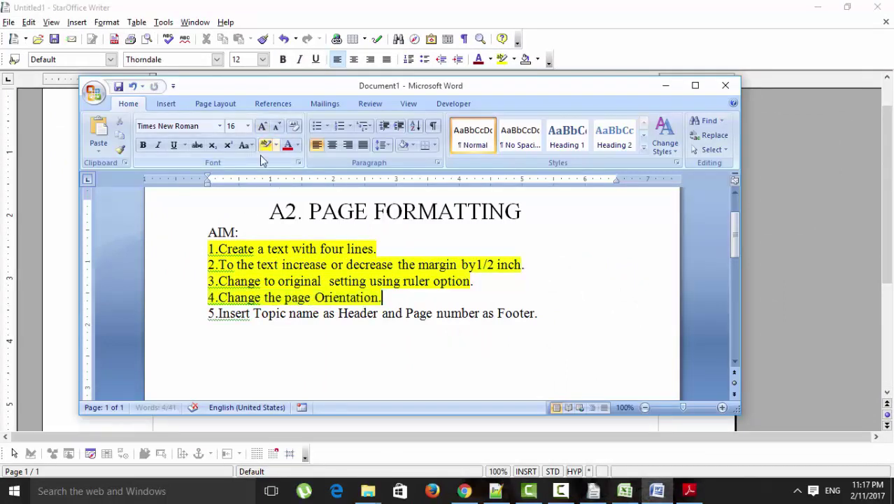
{"action": "left_click", "coordinate": [216, 326]}
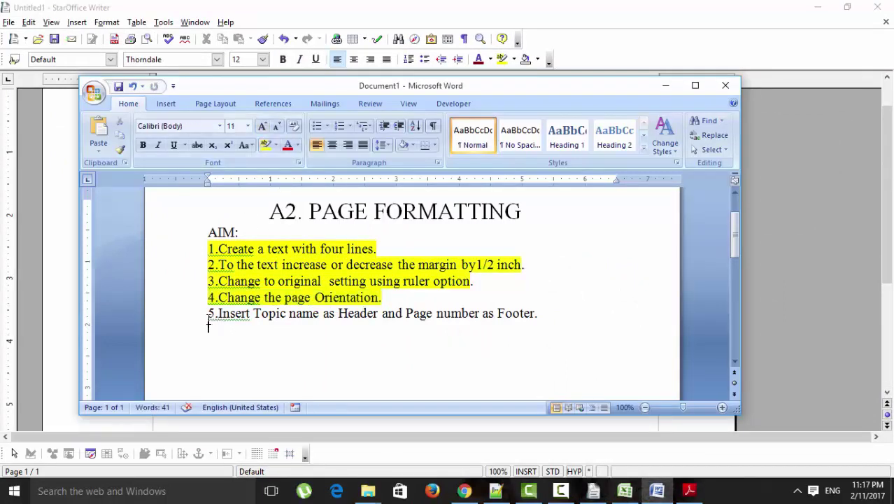
{"action": "left_click_drag", "start_coordinate": [208, 325], "coordinate": [555, 315]}
{"action": "left_click", "coordinate": [438, 360]}
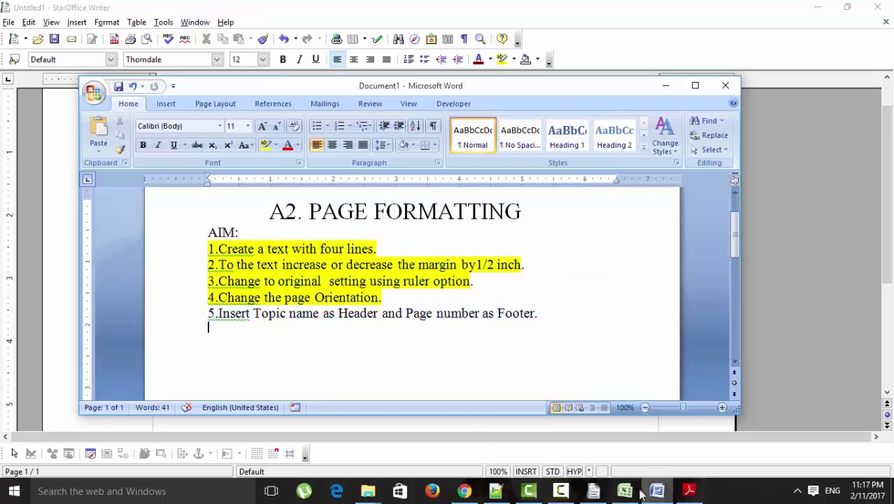
- Switch to StarOffice Writer and turn on the header in the default page style
{"action": "mouse_move", "coordinate": [638, 494]}
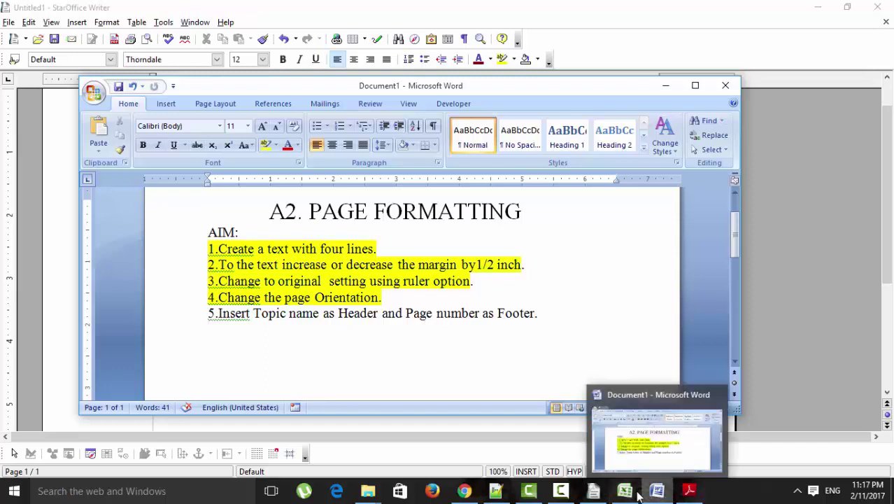
{"action": "left_click", "coordinate": [594, 491]}
{"action": "scroll", "coordinate": [472, 357], "scroll_direction": "up", "scroll_amount": 2}
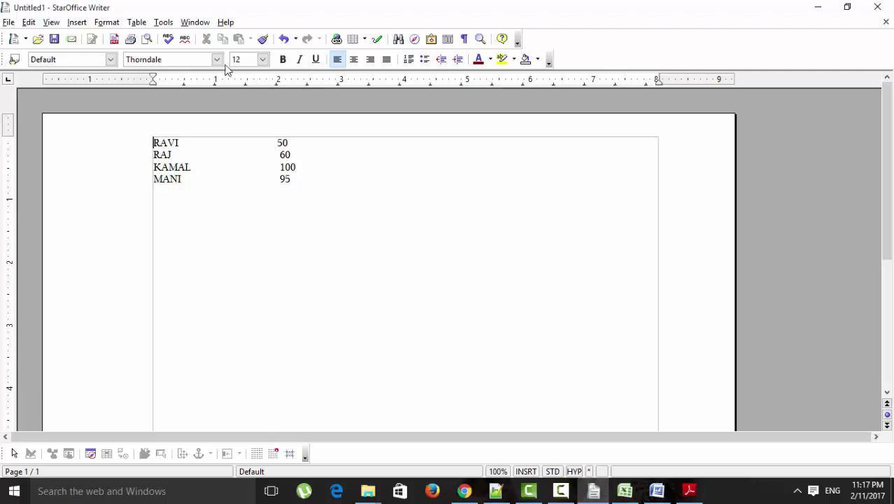
{"action": "left_click", "coordinate": [107, 22]}
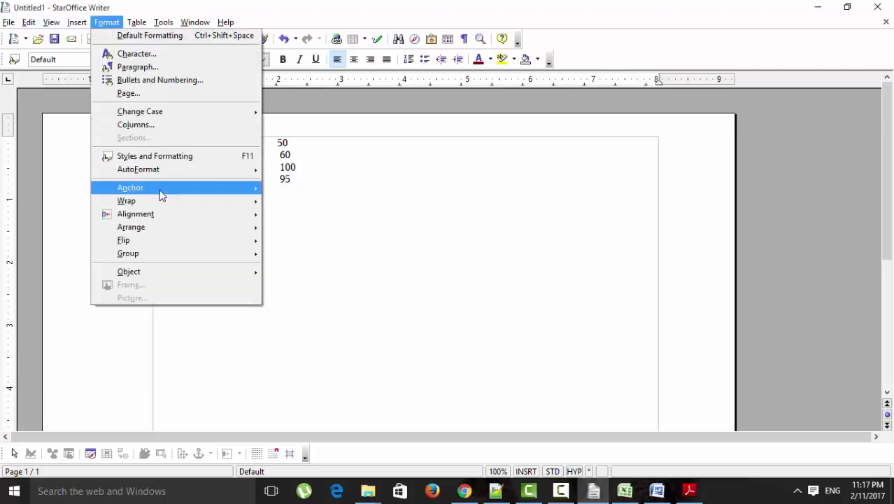
{"action": "left_click", "coordinate": [166, 94]}
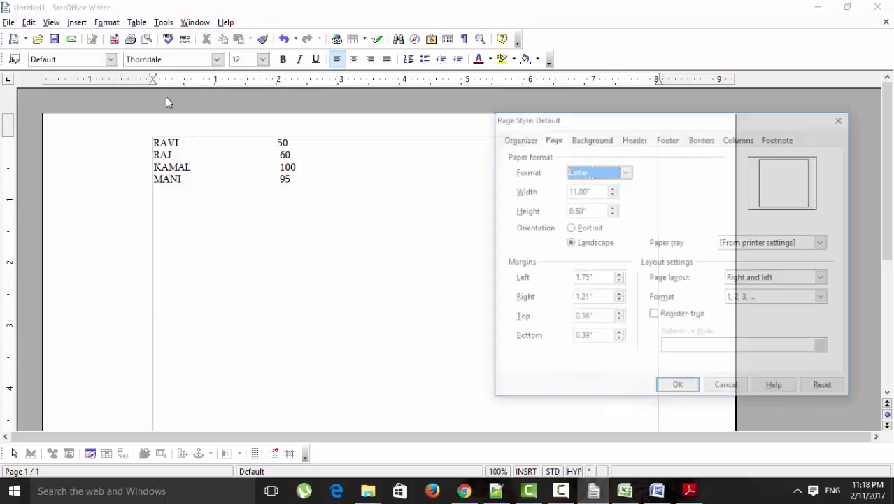
{"action": "left_click", "coordinate": [635, 140]}
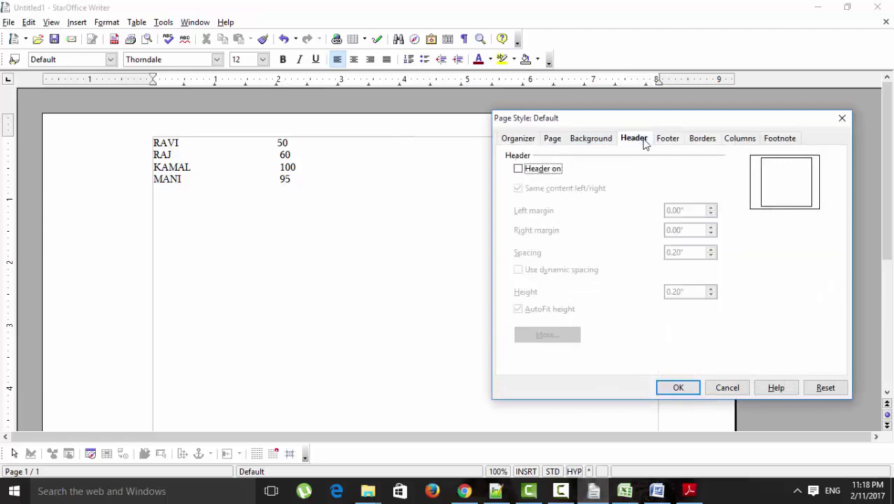
{"action": "left_click", "coordinate": [519, 170]}
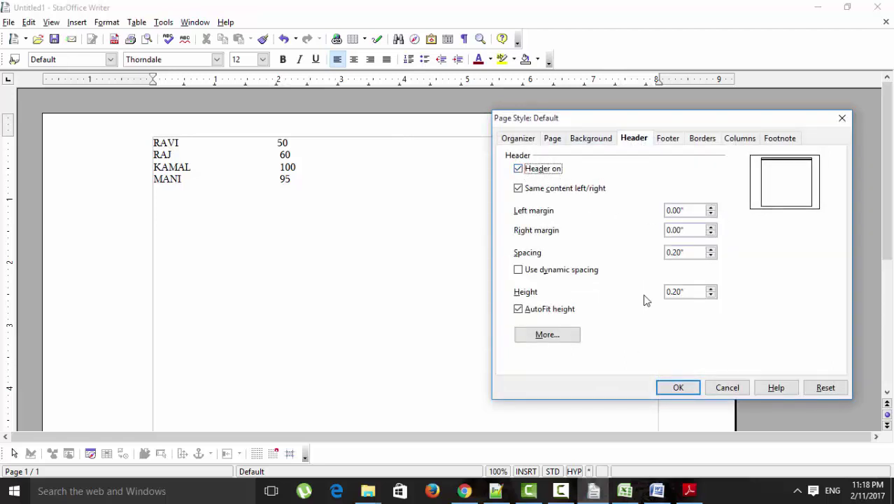
{"action": "left_click", "coordinate": [676, 389]}
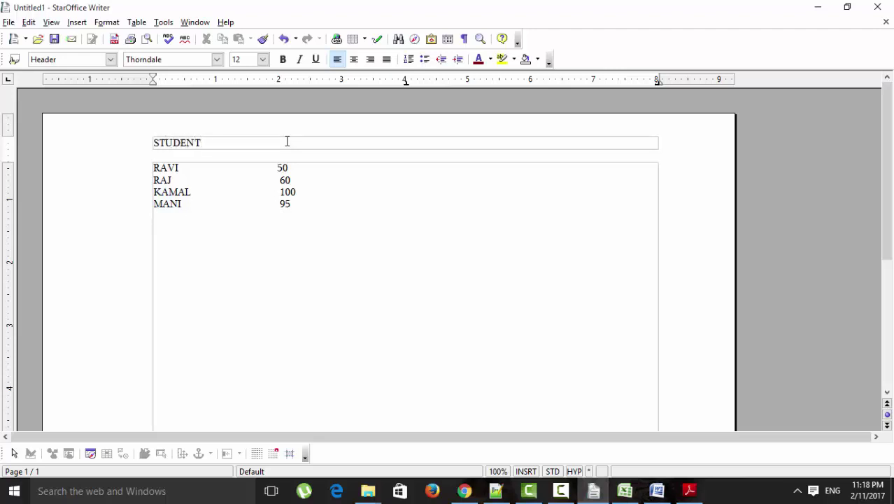
- Complete the header text as "STUDENTS NAME" followed by a tabbed "MARKS"
{"action": "key", "text": "BackSpace"}
{"action": "type", "text": "ME"}
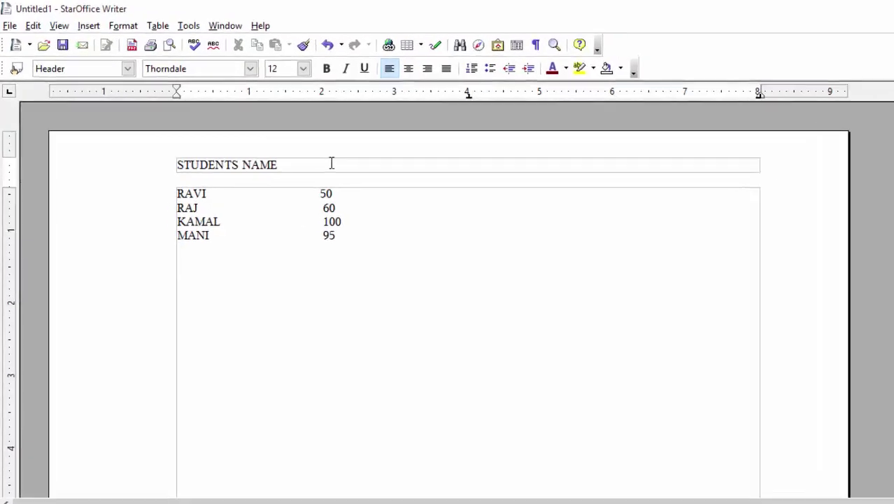
{"action": "key", "text": "Tab"}
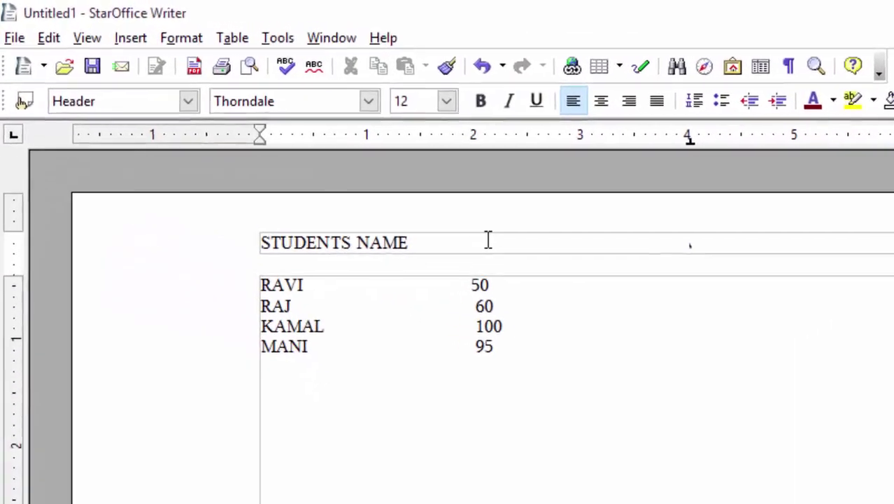
{"action": "type", "text": "MARKS"}
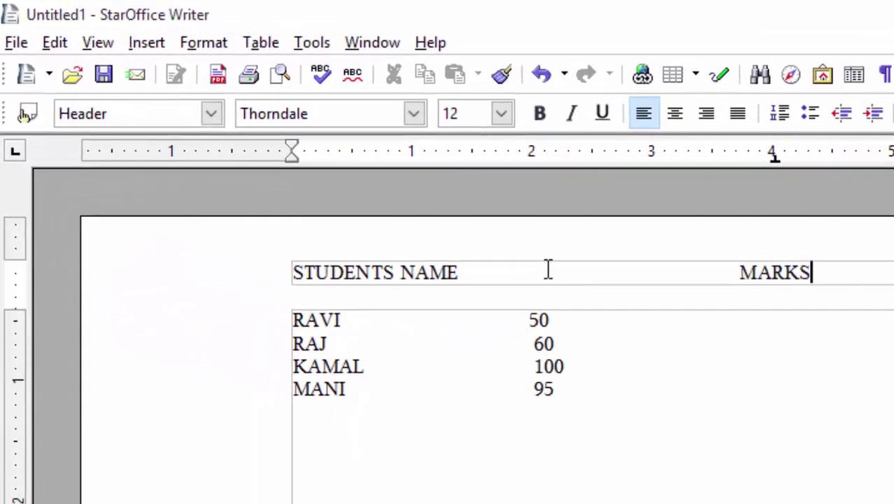
- Return to the body text and turn on the footer in the default page style
{"action": "scroll", "coordinate": [505, 338], "scroll_direction": "down", "scroll_amount": 3}
{"action": "scroll", "coordinate": [505, 337], "scroll_direction": "up", "scroll_amount": 3}
{"action": "left_click", "coordinate": [496, 385]}
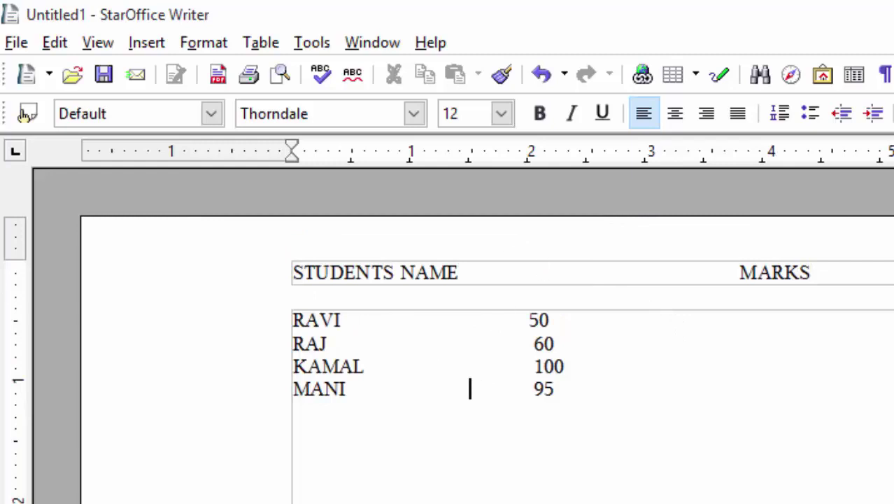
{"action": "left_click", "coordinate": [205, 43]}
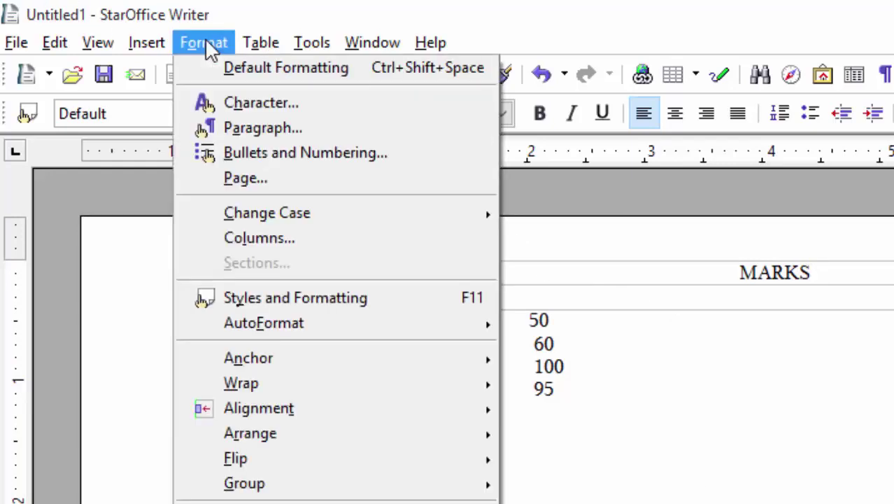
{"action": "left_click", "coordinate": [241, 177]}
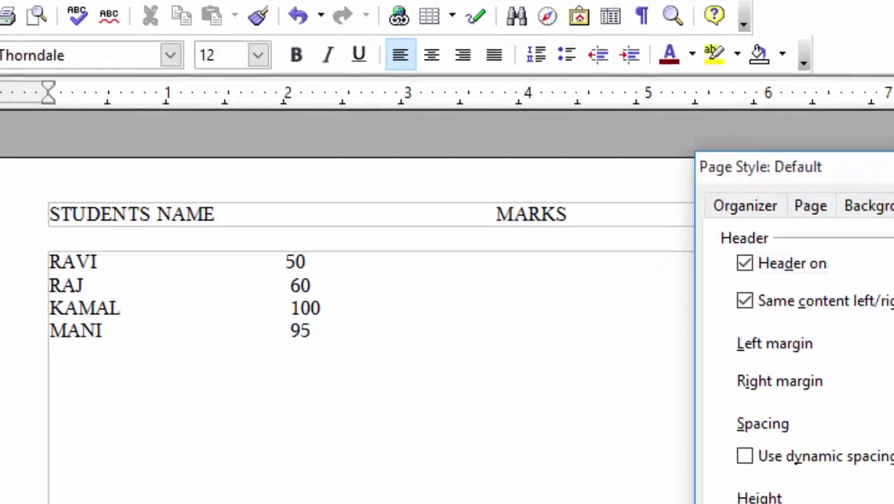
{"action": "left_click", "coordinate": [893, 264]}
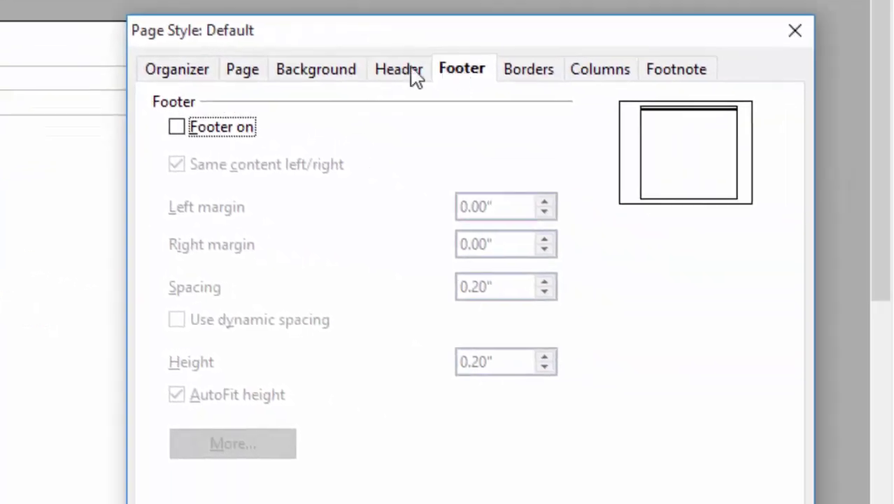
{"action": "left_click", "coordinate": [179, 128]}
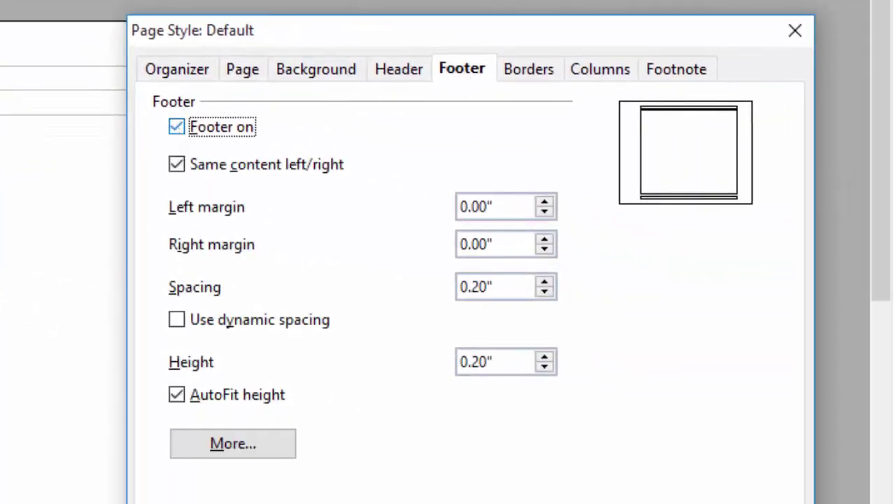
{"action": "key", "text": "Return"}
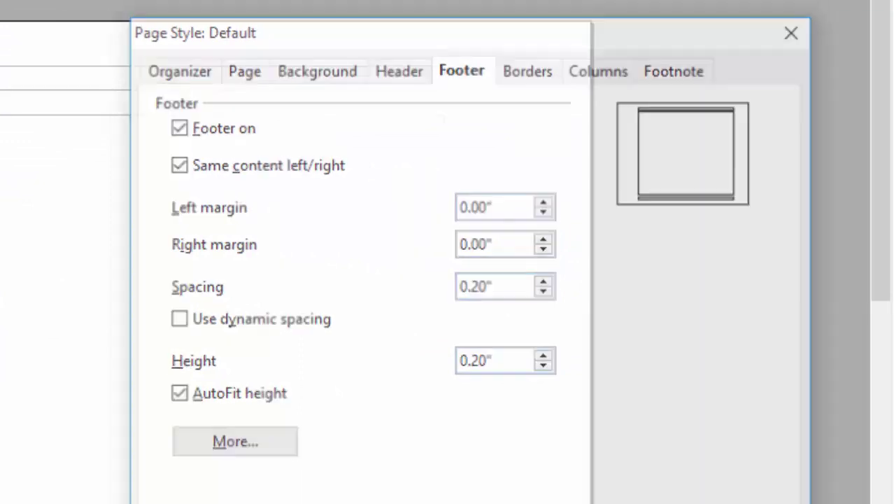
- Insert a page number field in the footer and centre it
{"action": "scroll", "coordinate": [194, 464], "scroll_direction": "down", "scroll_amount": 5}
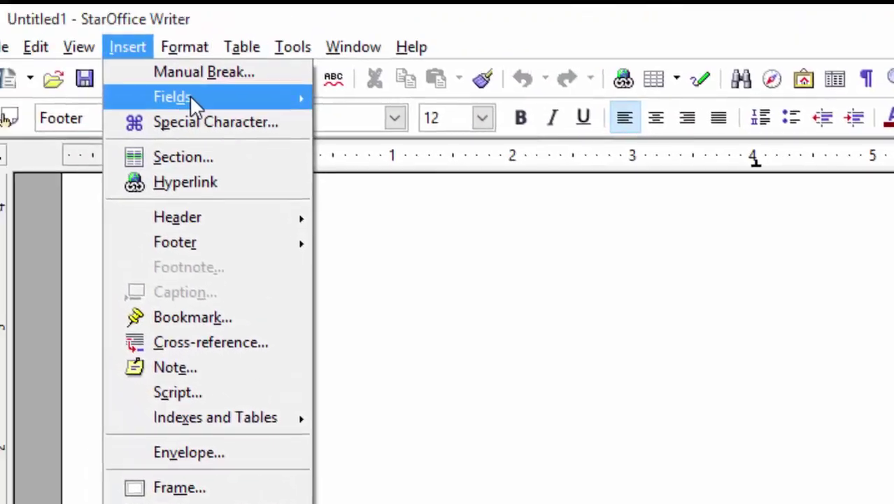
{"action": "mouse_move", "coordinate": [251, 184]}
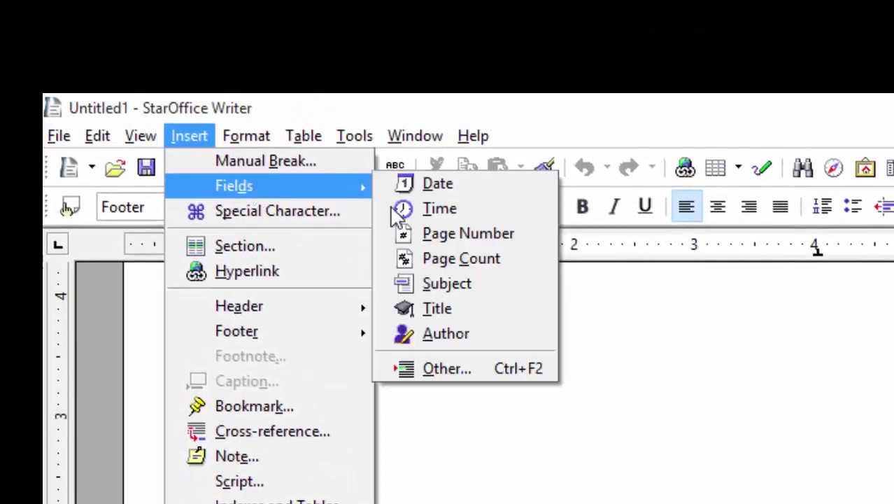
{"action": "left_click", "coordinate": [480, 233]}
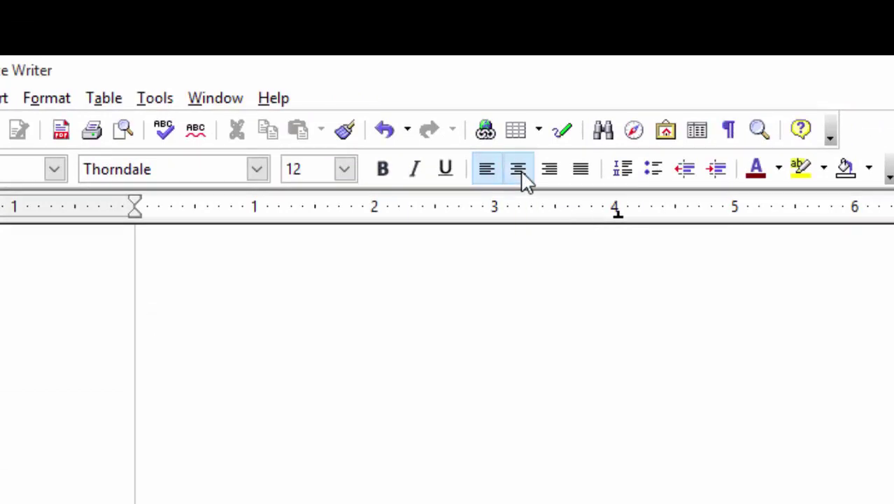
{"action": "left_click", "coordinate": [524, 179]}
{"action": "left_click", "coordinate": [558, 172]}
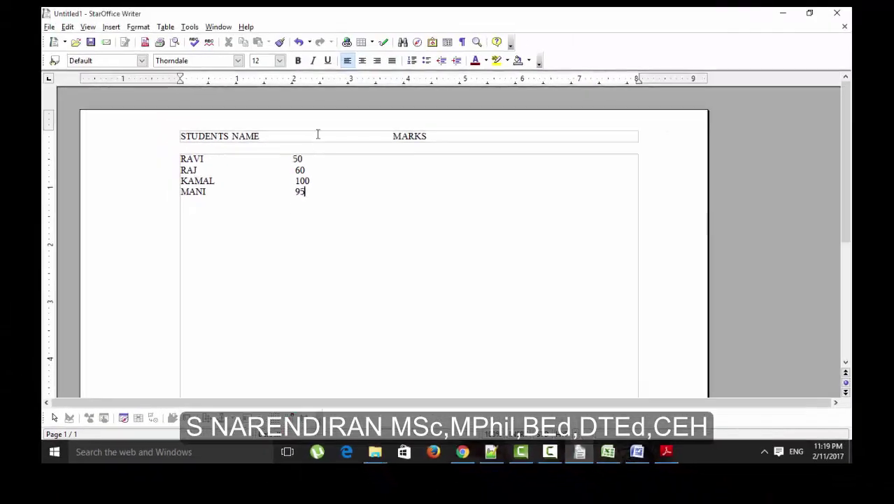
- Add blank lines below the four text lines until a second page starts, and check its header and footer
{"action": "scroll", "coordinate": [325, 224], "scroll_direction": "down", "scroll_amount": 5}
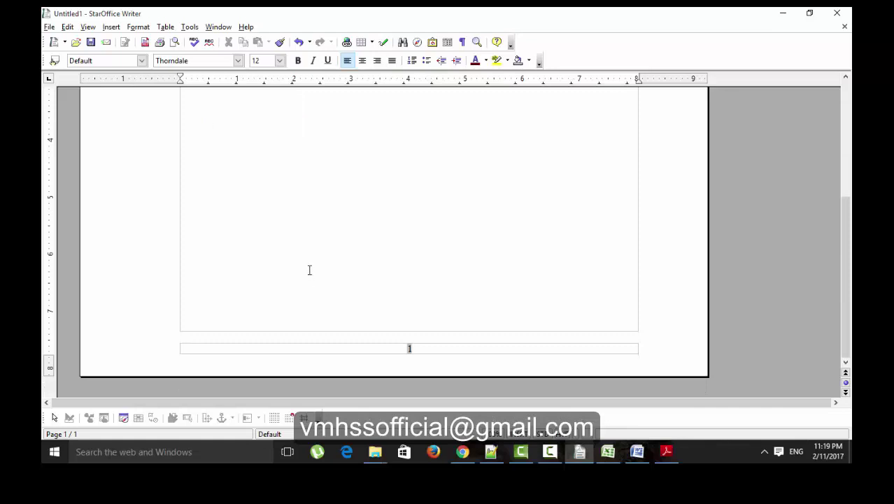
{"action": "scroll", "coordinate": [309, 270], "scroll_direction": "up", "scroll_amount": 5}
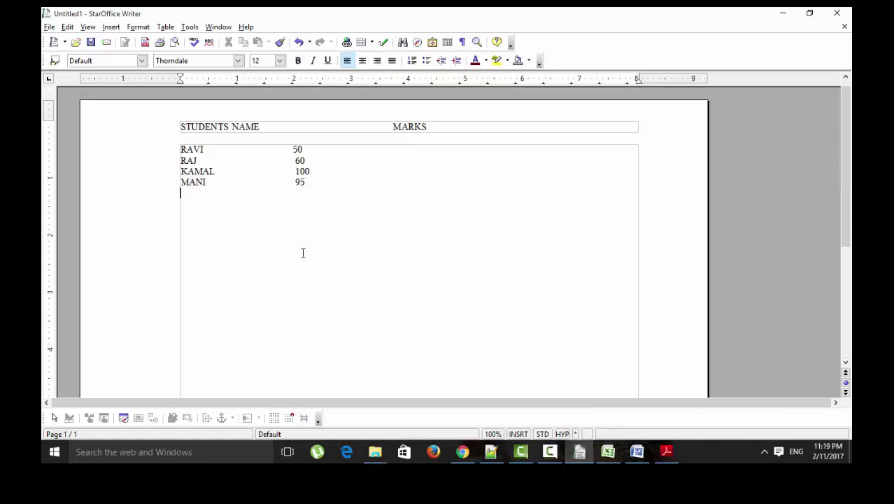
{"action": "key", "text": "Return"}
{"action": "key", "text": "Return"}
{"action": "key", "text": "Return"}
{"action": "key", "text": "Return"}
{"action": "key", "text": "Return"}
{"action": "key", "text": "Return"}
{"action": "key", "text": "Return"}
{"action": "key", "text": "Return"}
{"action": "key", "text": "Return"}
{"action": "key", "text": "Return"}
{"action": "key", "text": "Return"}
{"action": "key", "text": "Return"}
{"action": "key", "text": "Return"}
{"action": "key", "text": "Return"}
{"action": "key", "text": "Return"}
{"action": "key", "text": "Return"}
{"action": "key", "text": "Return"}
{"action": "key", "text": "Return"}
{"action": "key", "text": "Return"}
{"action": "key", "text": "Return"}
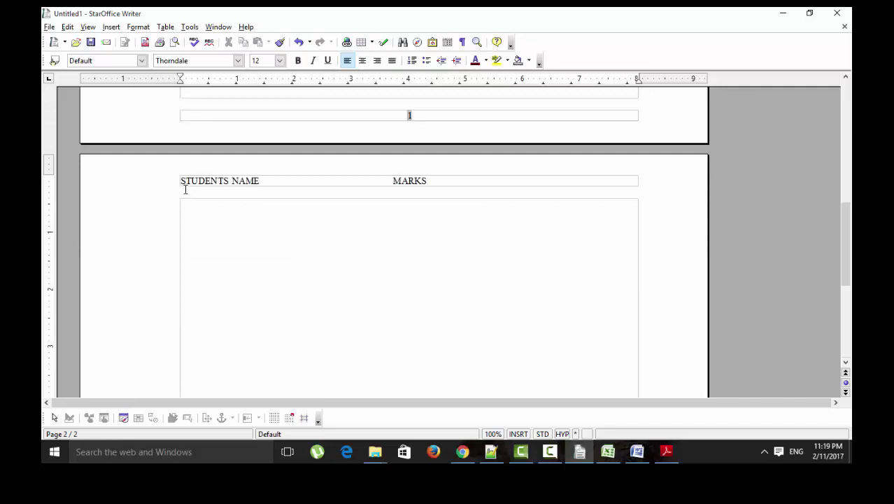
{"action": "scroll", "coordinate": [361, 241], "scroll_direction": "down", "scroll_amount": 8}
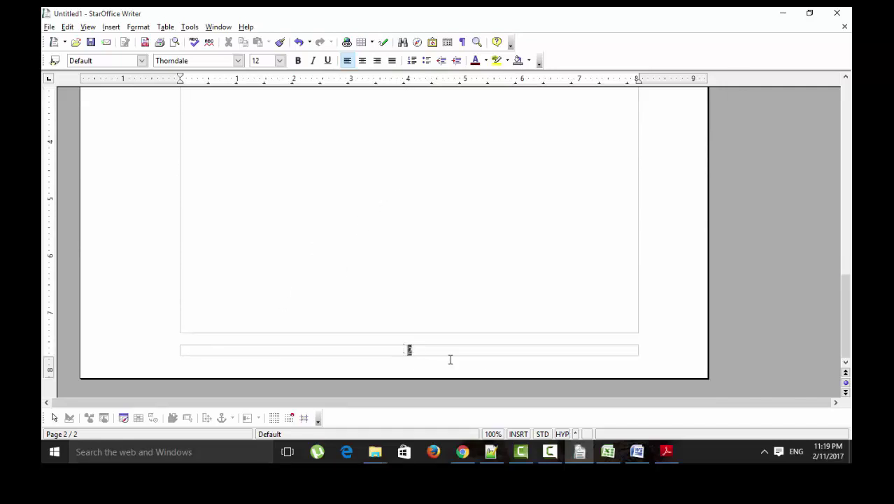
- Switch to the Word document and highlight the aim line "5.Insert Topic name as Header and Page number as Footer." in yellow
{"action": "left_click", "coordinate": [584, 452]}
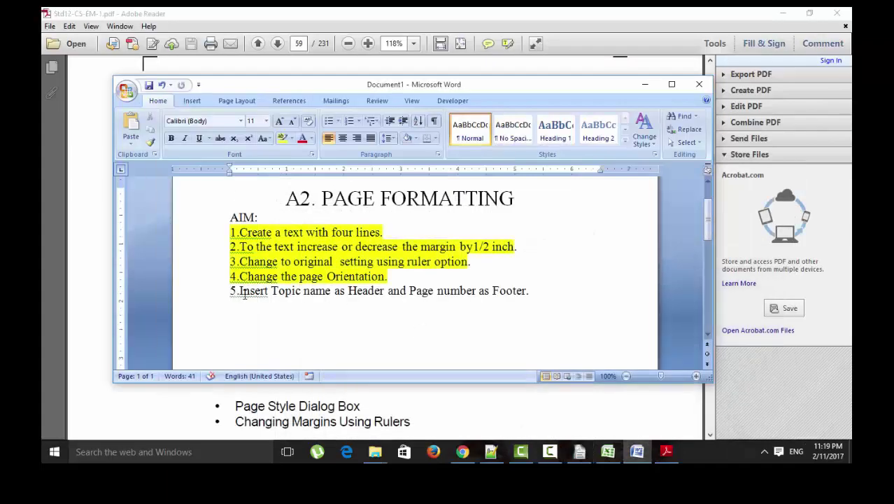
{"action": "key", "text": "Up"}
{"action": "key", "text": "shift+End"}
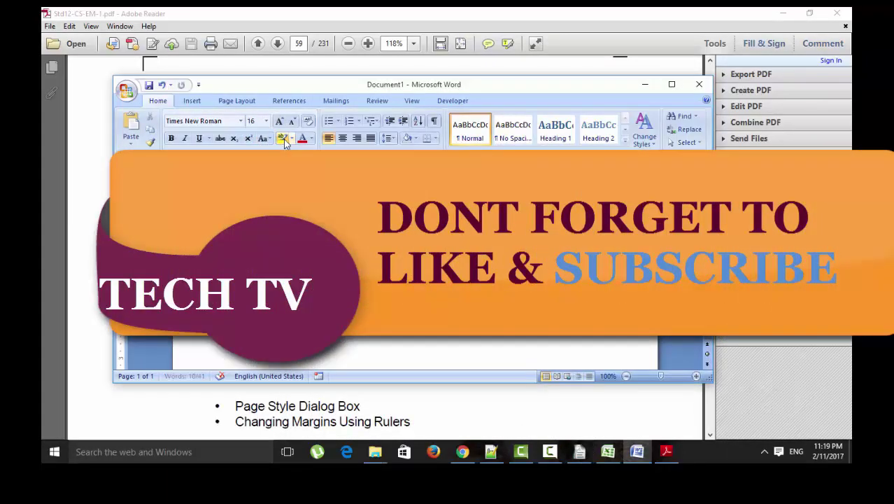
{"action": "key", "text": "Down"}
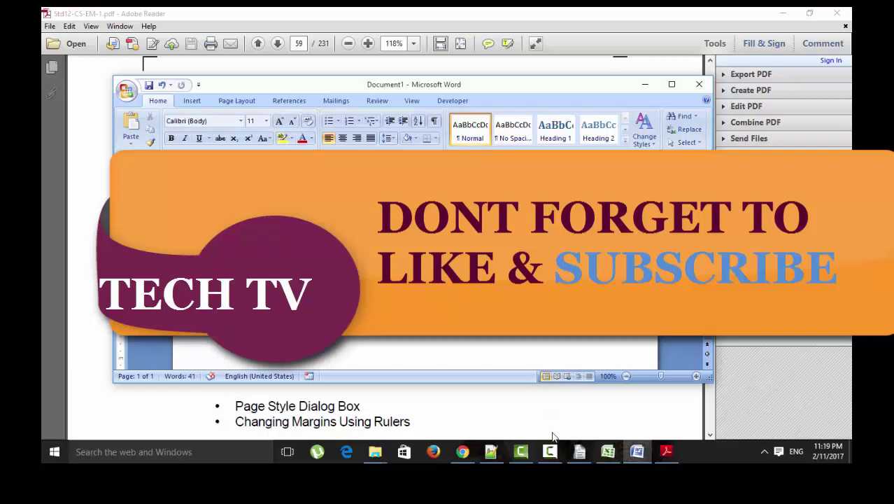
{"action": "left_click", "coordinate": [549, 452]}
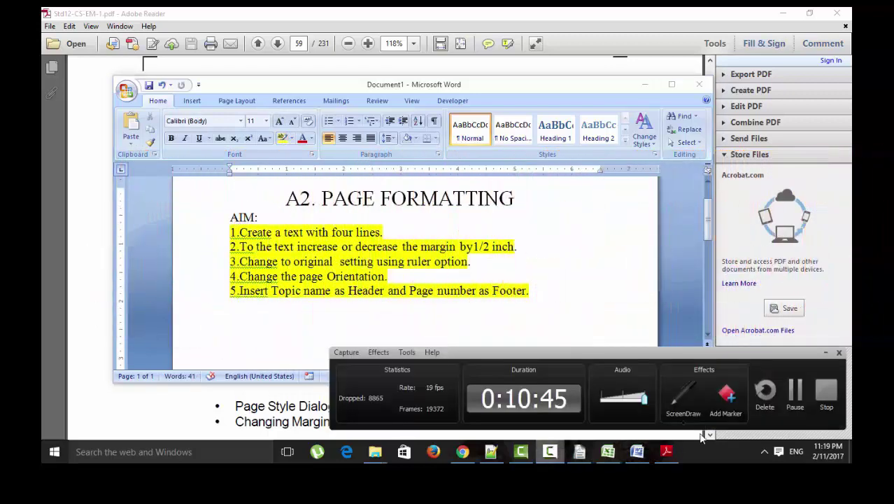